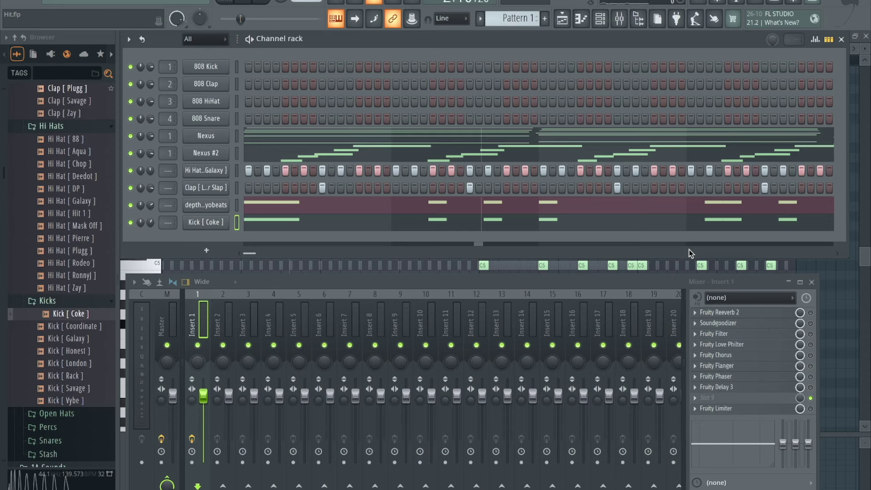
Step: Preview the demo beat, then open, reposition and close the Fruity Reeverb 2 window on Insert 1
key("space")
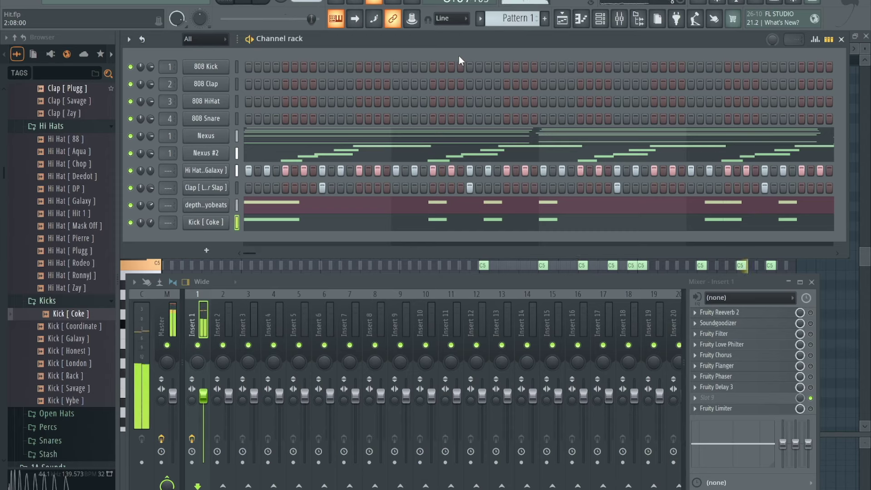
key("space")
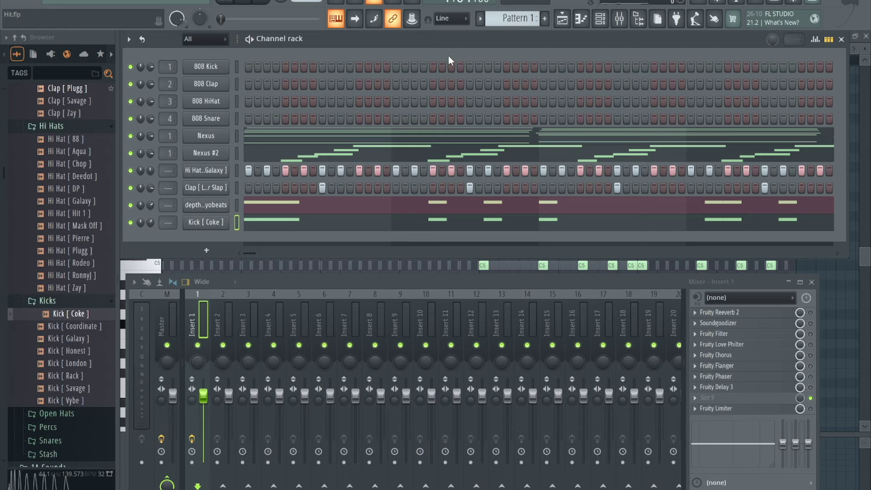
left_click(764, 314)
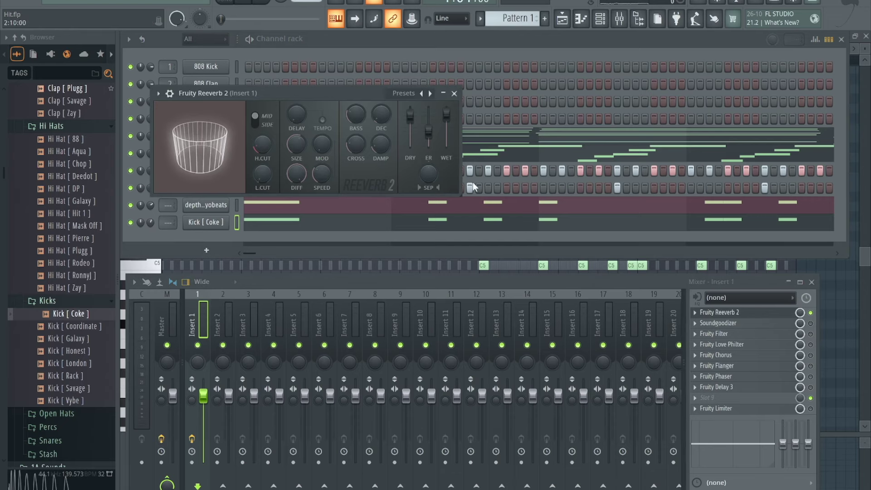
left_click_drag(365, 92, 371, 110)
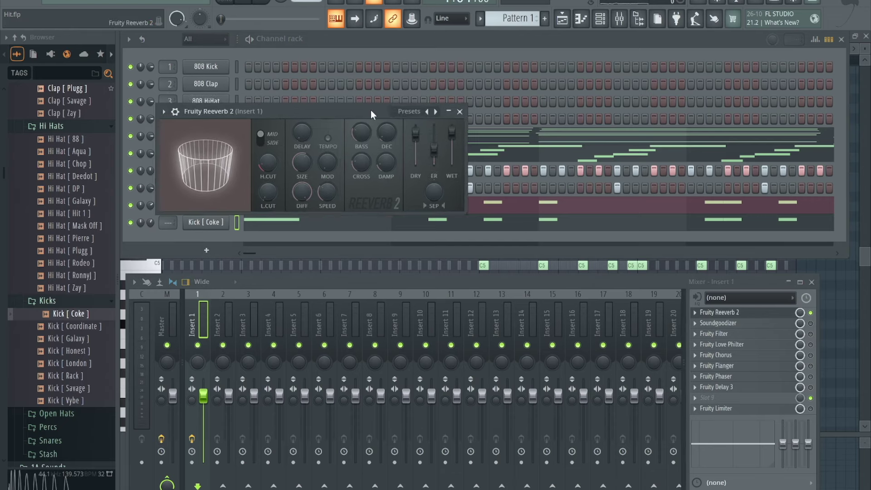
left_click(460, 112)
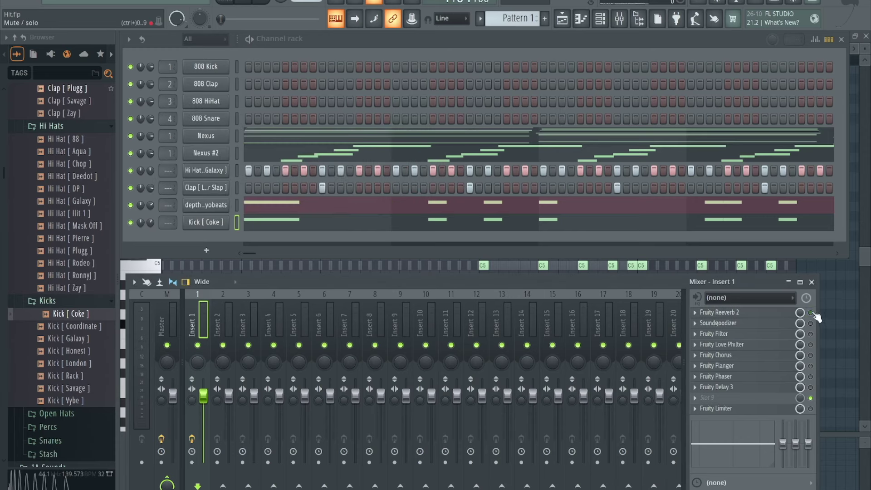
Step: Play the beat, reopen Fruity Reeverb 2, switch it on and raise its wet level to maximum
key("space")
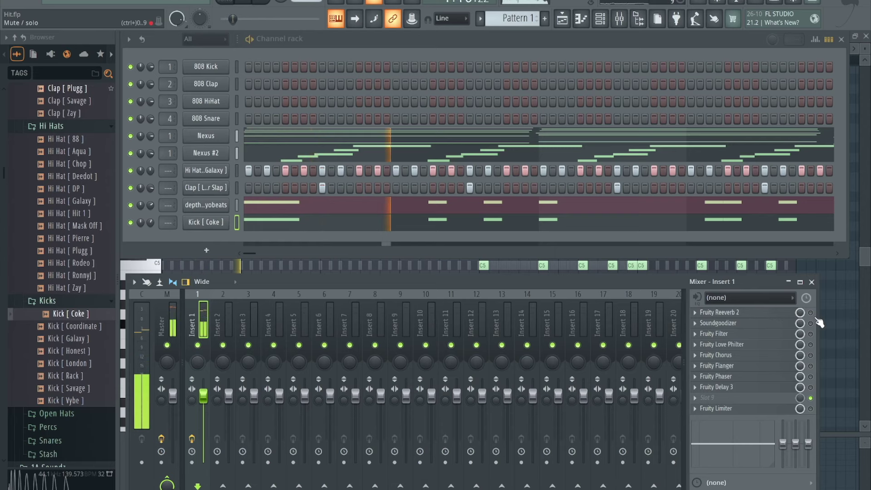
left_click(787, 314)
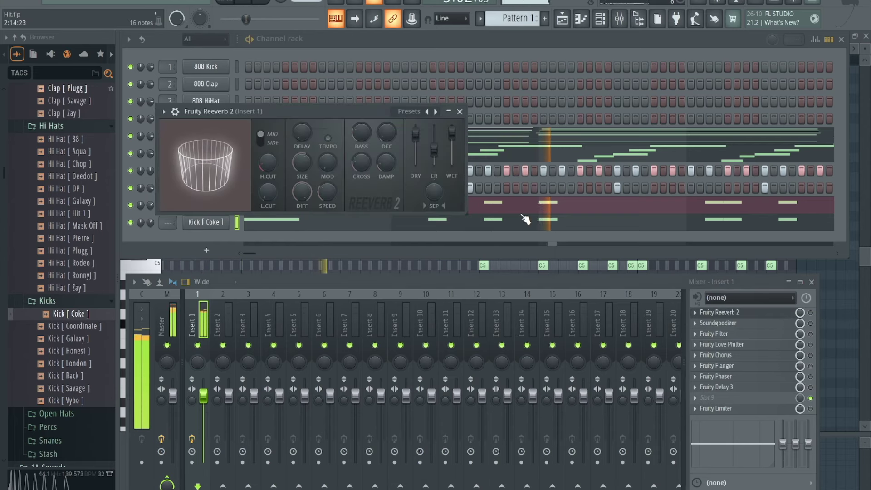
left_click(811, 313)
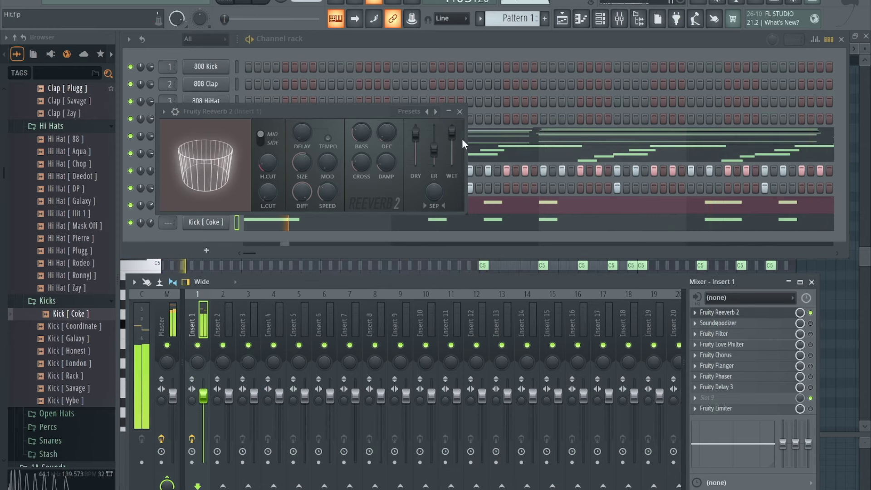
left_click_drag(452, 132, 451, 132)
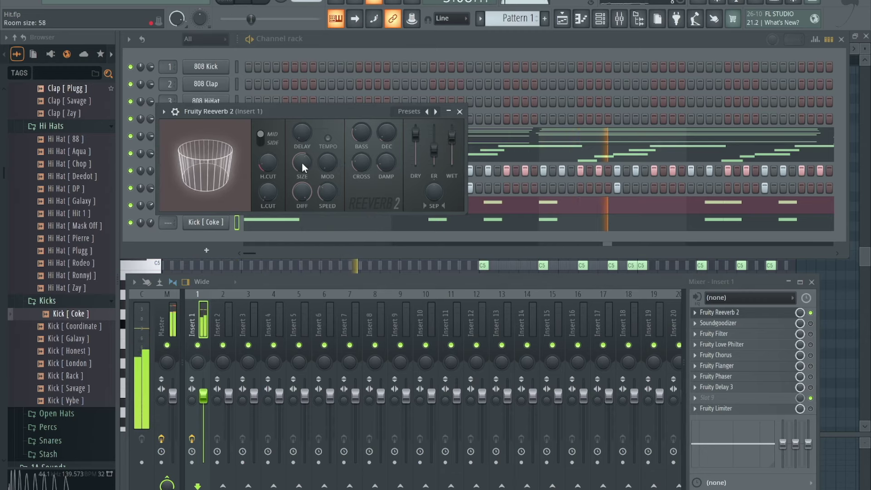
Step: Enlarge the reverb room size and raise the wet level to about 113% during playback
left_click_drag(301, 162, 302, 148)
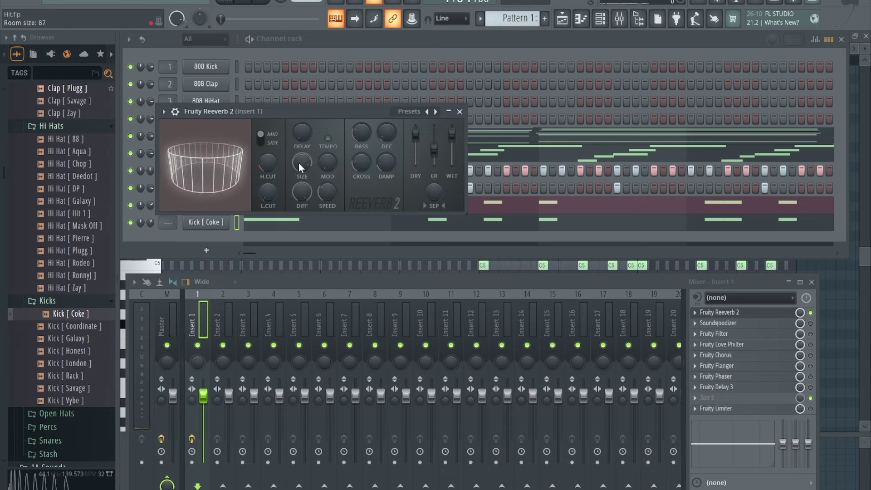
left_click_drag(301, 162, 298, 161)
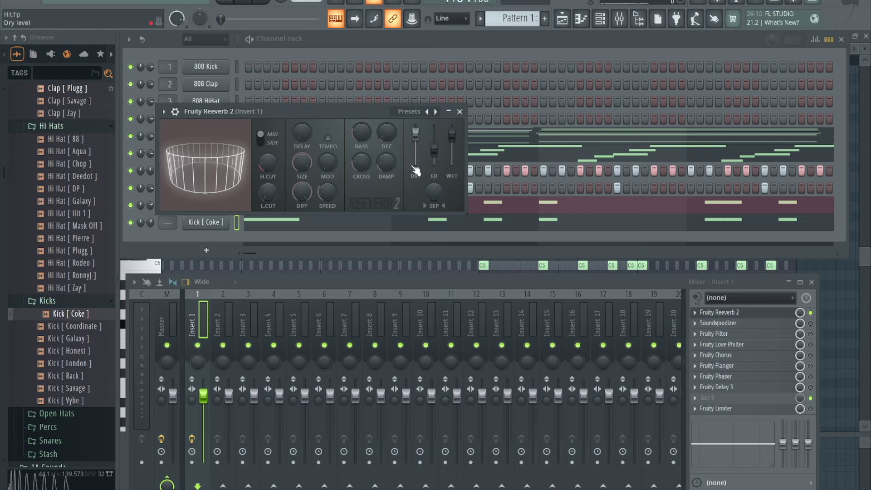
left_click(458, 137)
key("space")
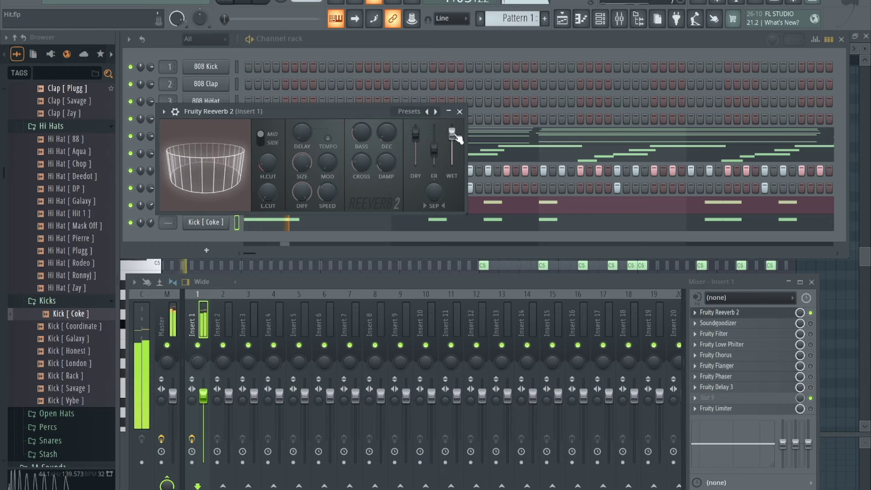
mouse_move(451, 133)
left_mouse_down()
mouse_move(452, 149)
mouse_move(451, 132)
left_mouse_up()
Step: Shrink room size to 53, lower the high cut, set predelay to 408 ms, then close and stop
left_click_drag(304, 160, 302, 118)
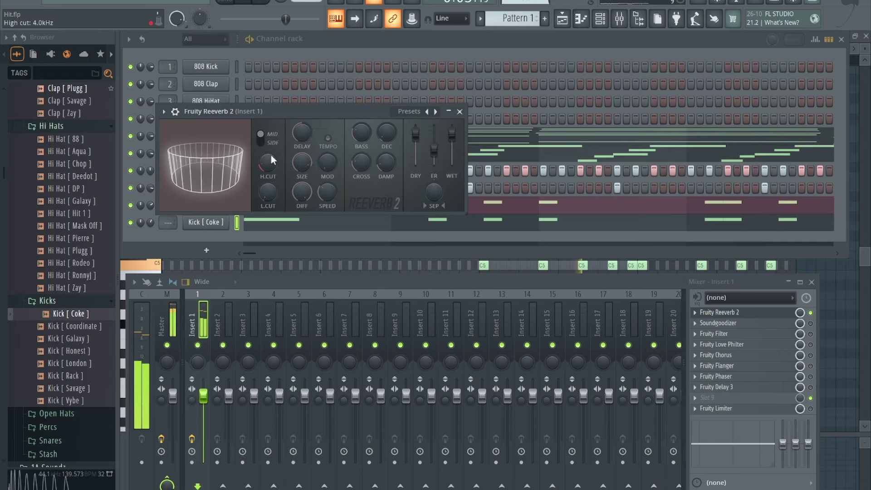
left_click_drag(267, 162, 268, 158)
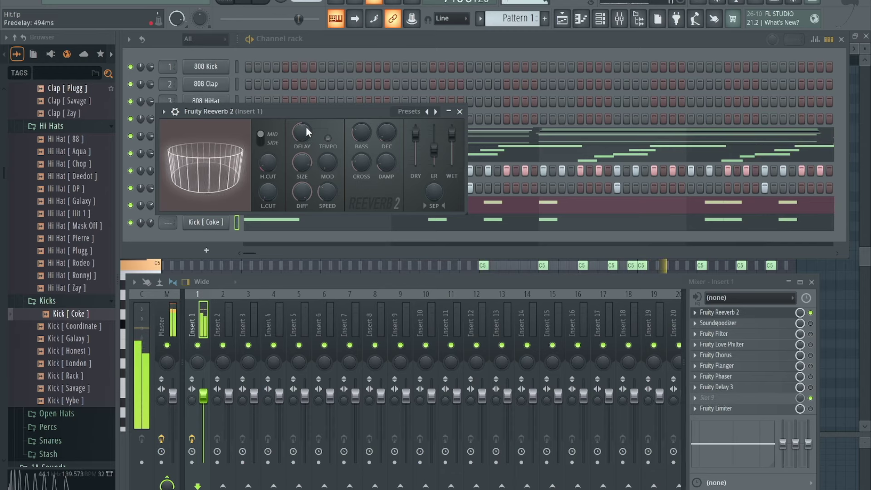
left_click_drag(301, 131, 301, 131)
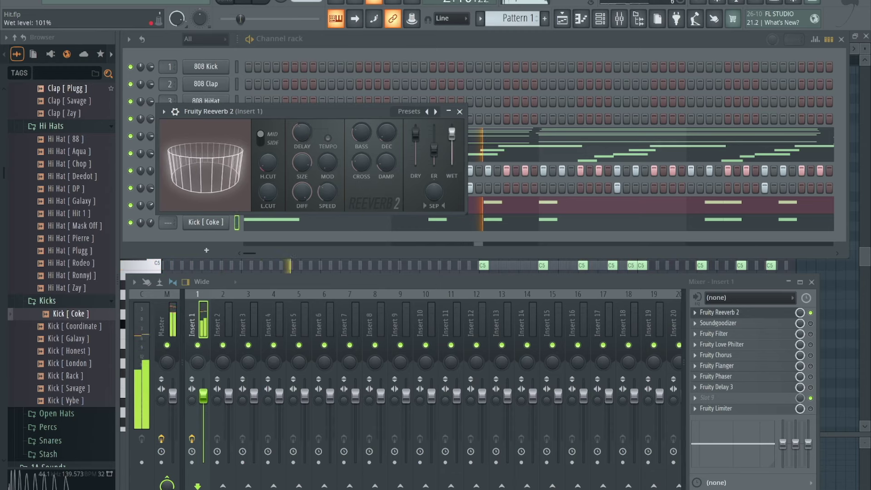
left_click(460, 112)
key("space")
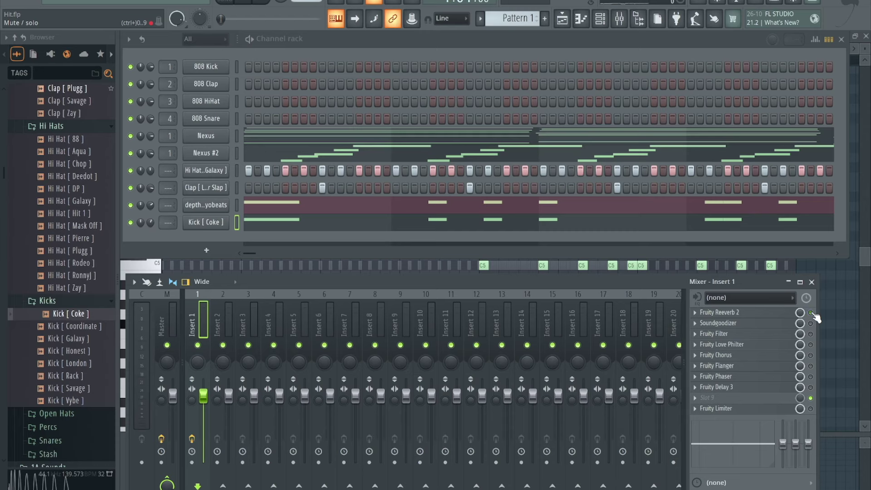
Step: Open the Soundgoodizer window from Insert 1 and move it down over the mixer
left_click(748, 325)
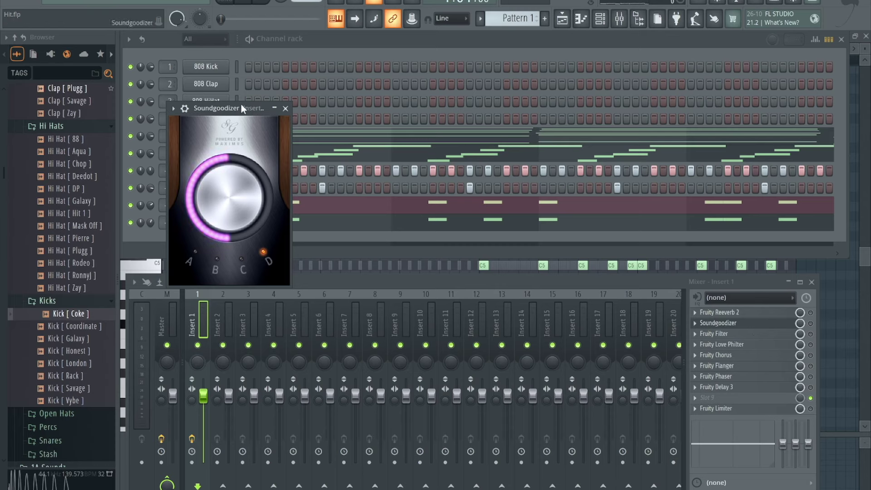
left_click_drag(240, 105, 426, 186)
Step: Solo the Nexus and Nexus #2 melody channels and start playback
left_click(130, 135)
right_click(130, 135)
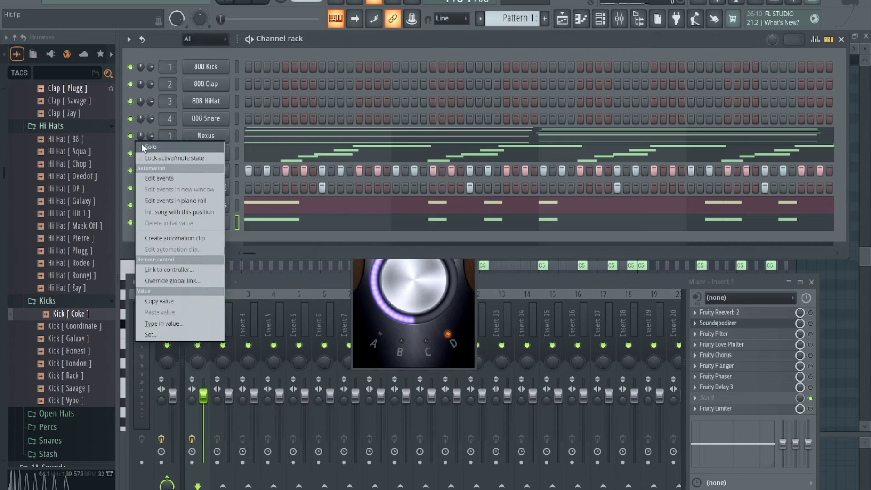
left_click(137, 155)
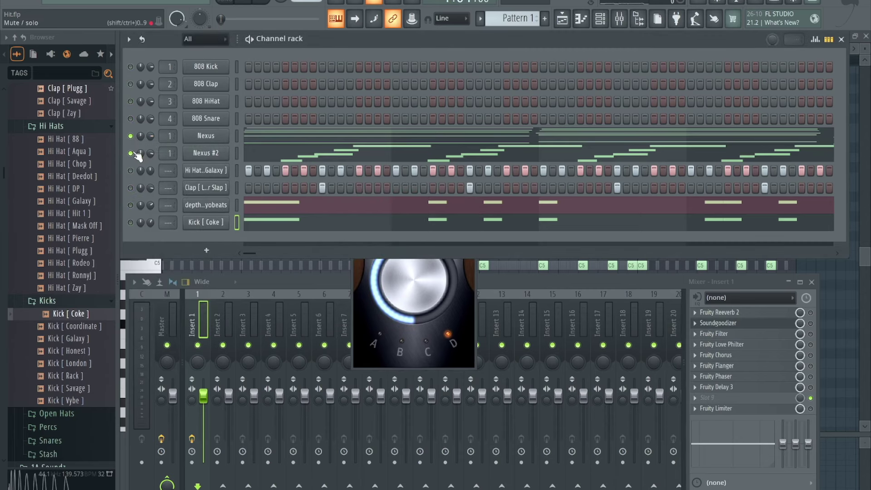
key("space")
Step: Audition Soundgoodizer mode A, toggle the effect to compare, try mode B, then return to mode A
left_click(452, 267)
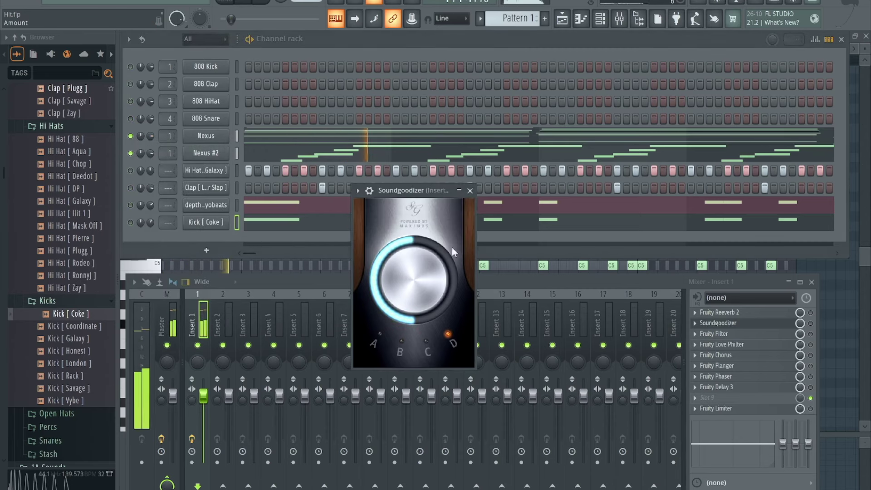
left_click_drag(399, 186, 373, 186)
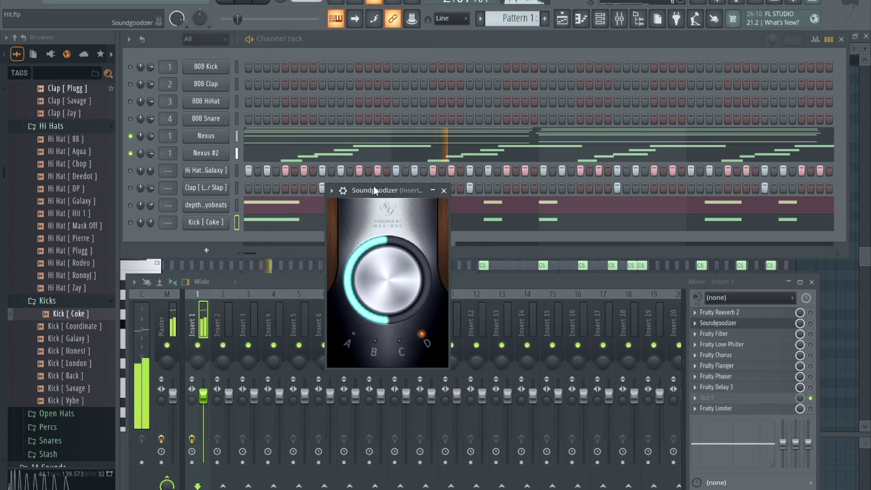
left_click(350, 343)
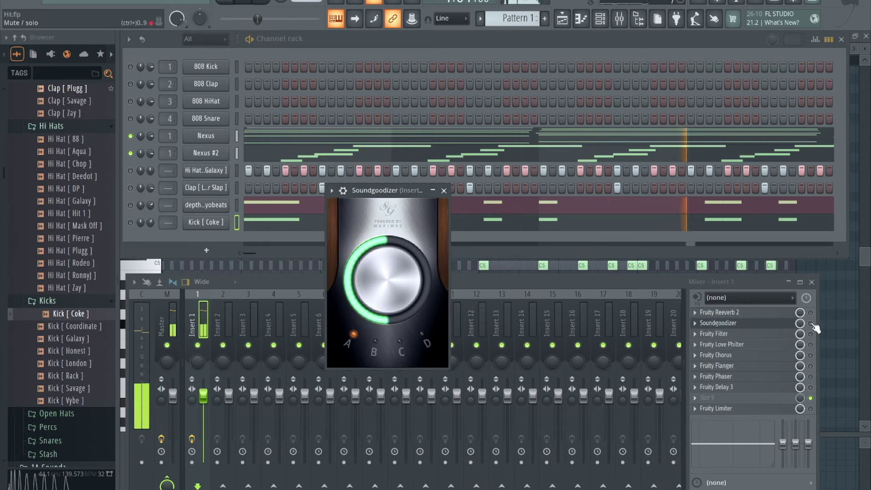
left_click(810, 323)
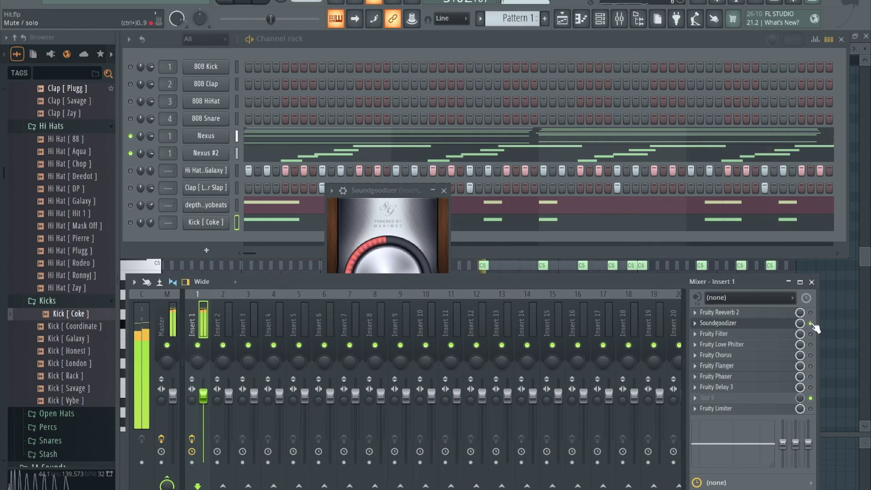
left_click(378, 191)
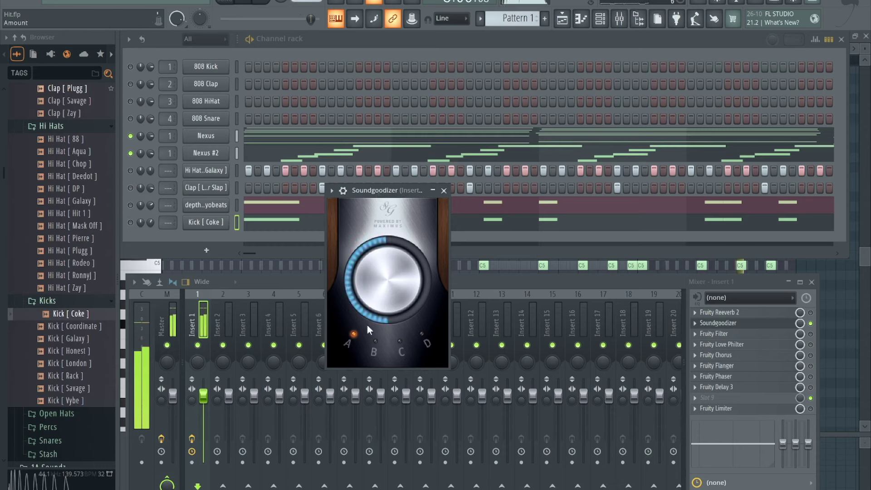
left_click(376, 345)
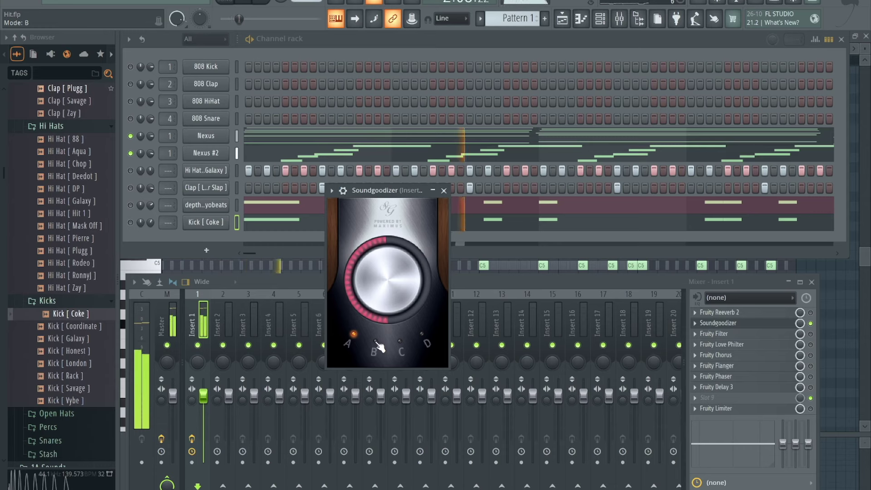
left_click(377, 344)
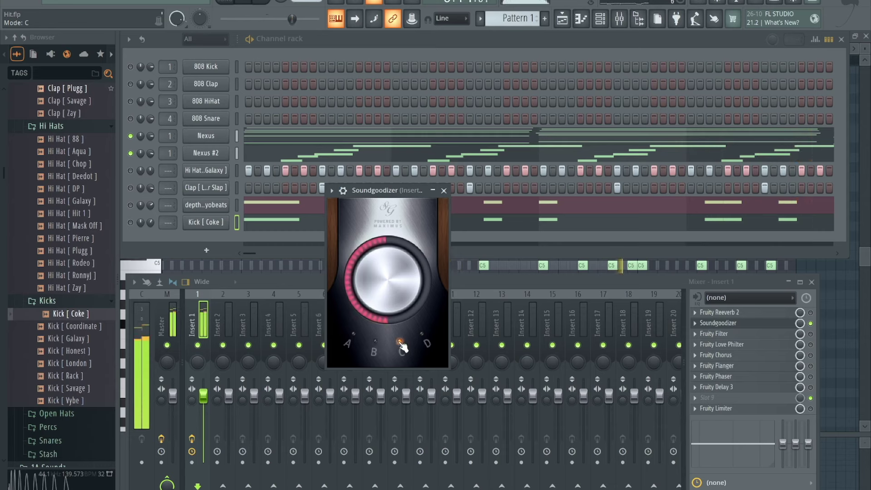
left_click(354, 335)
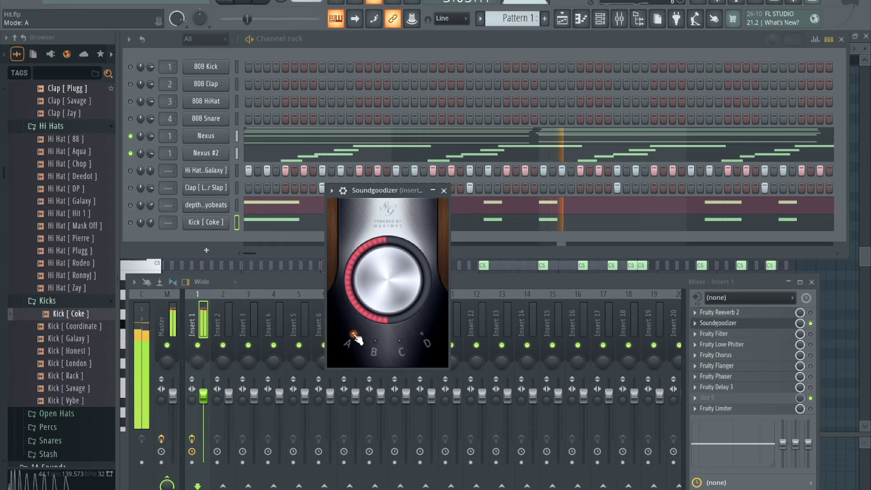
Step: Turn up the Soundgoodizer amount and unmute the hi hat, clap, depth and Kick [ Coke ] channels
left_click_drag(386, 293, 386, 278)
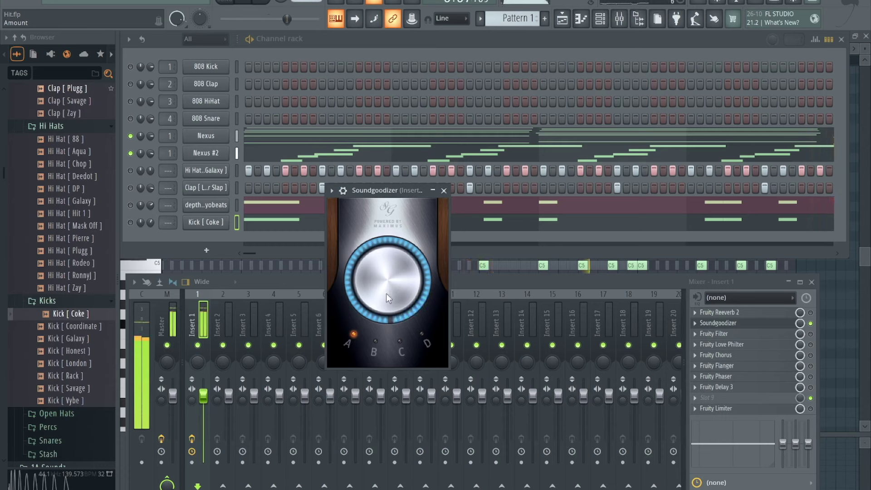
left_click_drag(385, 277, 385, 262)
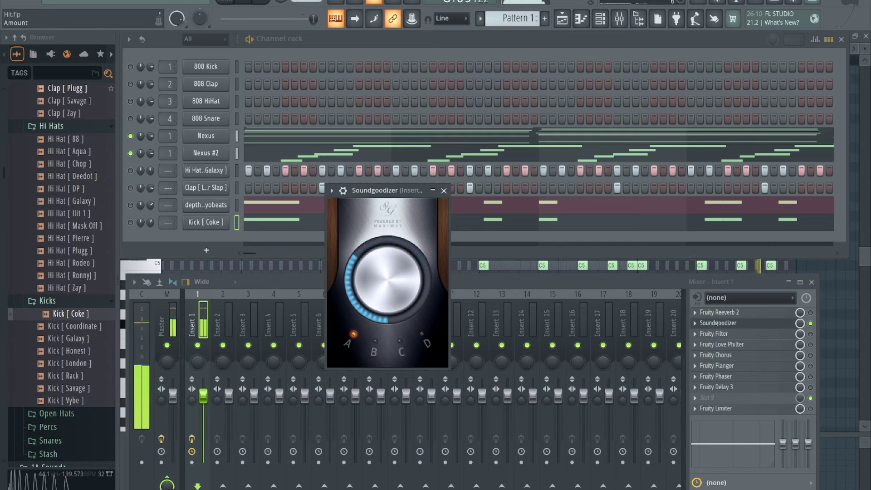
left_click_drag(131, 171, 133, 223)
left_click_drag(435, 290, 401, 247)
Step: Play the full beat while toggling the Soundgoodizer on Insert 1 to compare
left_click(811, 323)
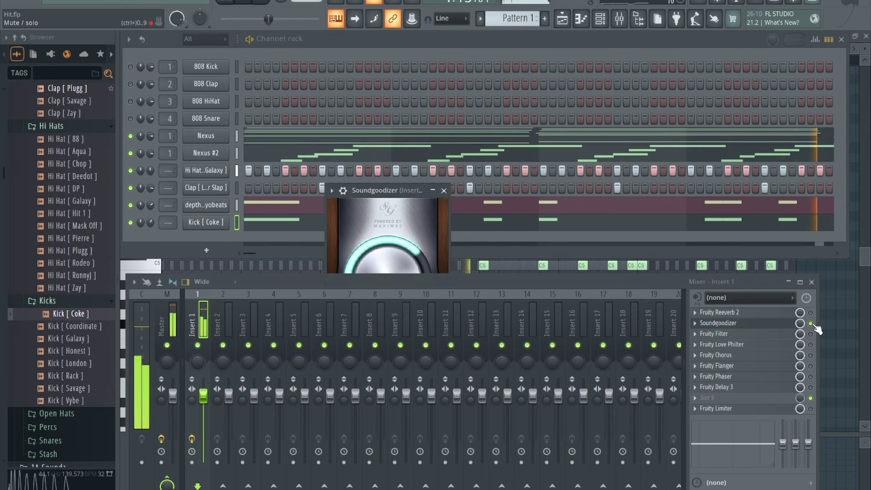
left_click(384, 194)
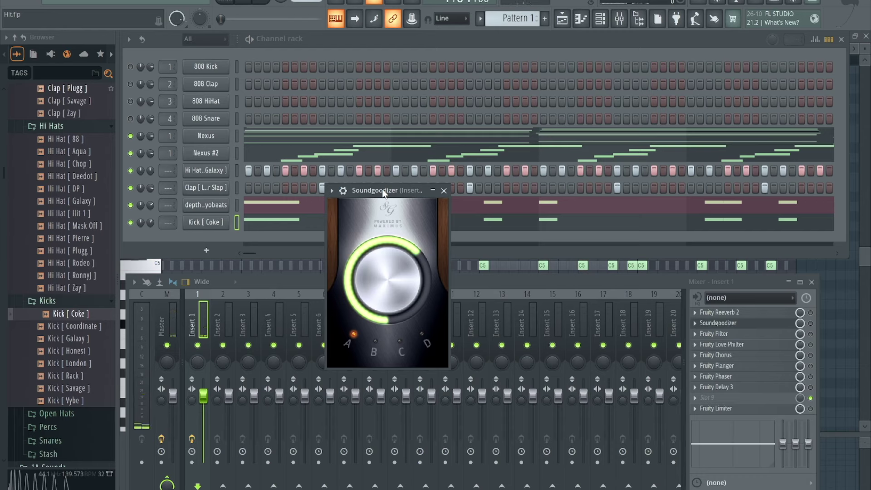
key("space")
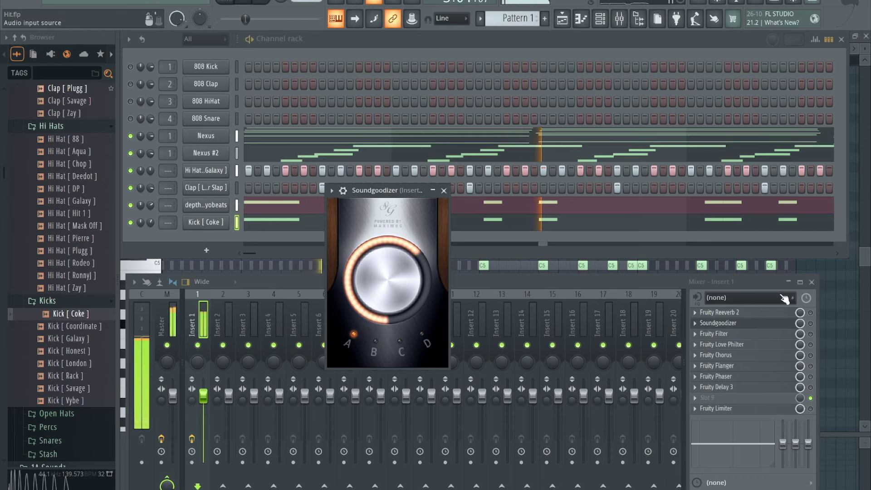
left_click(810, 323)
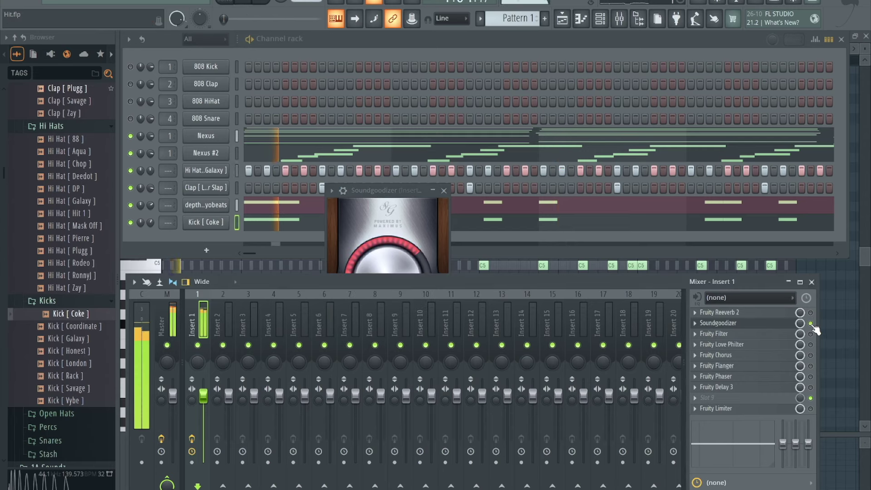
Step: Close the Soundgoodizer window and open the Fruity Filter from Insert 1's effects rack
left_click(365, 191)
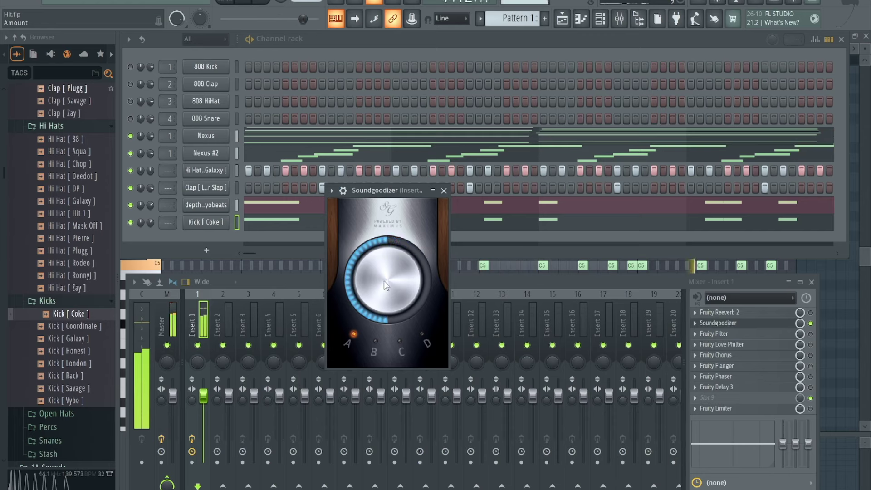
left_click(765, 308)
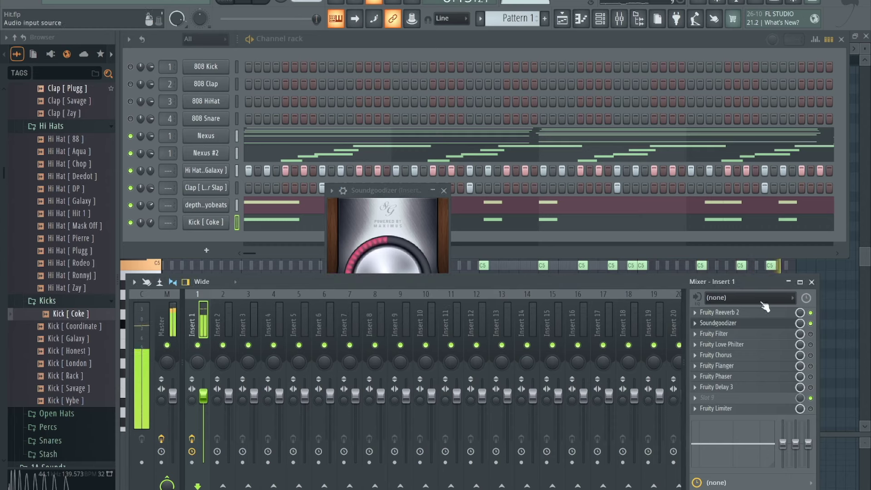
left_click(370, 188)
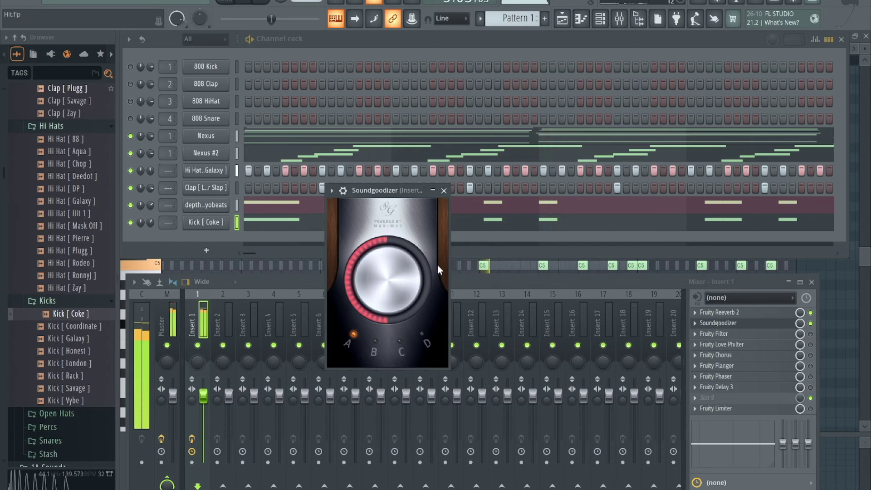
left_click(444, 190)
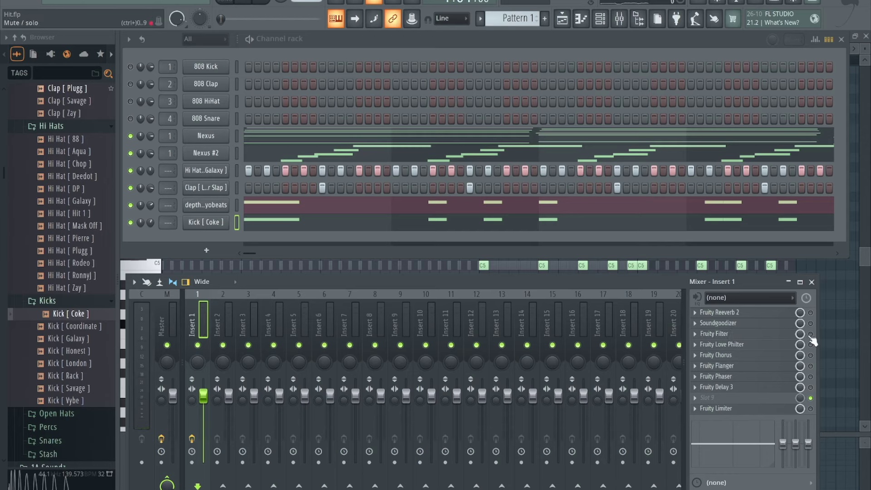
left_click(781, 335)
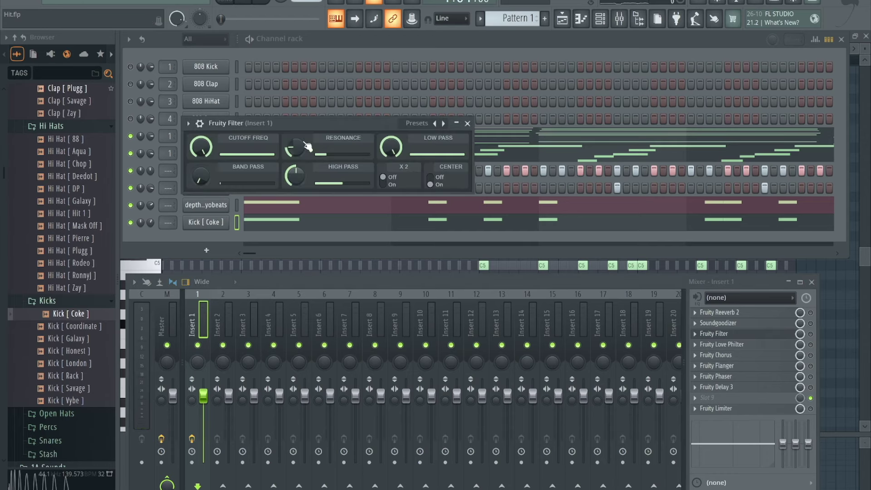
Step: Enable Fruity Filter on Insert 1, start playback, and step presets to 'Party next door'
left_click_drag(290, 125, 288, 125)
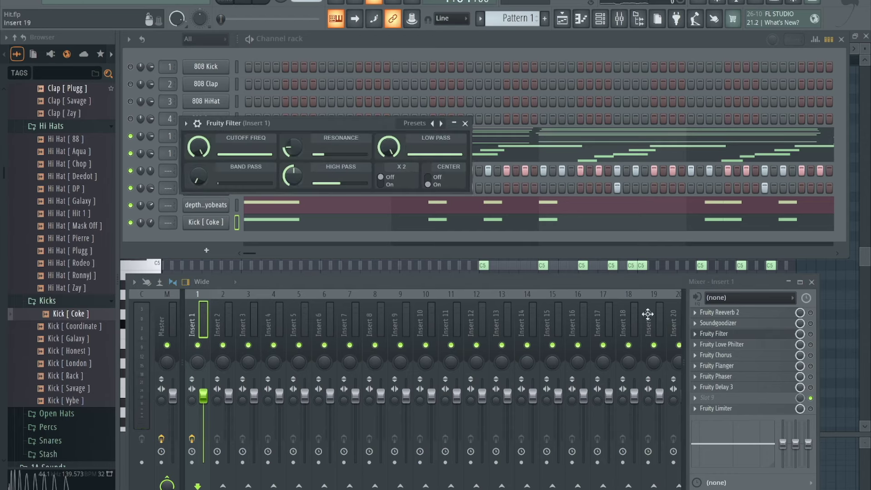
left_click(811, 334)
key("space")
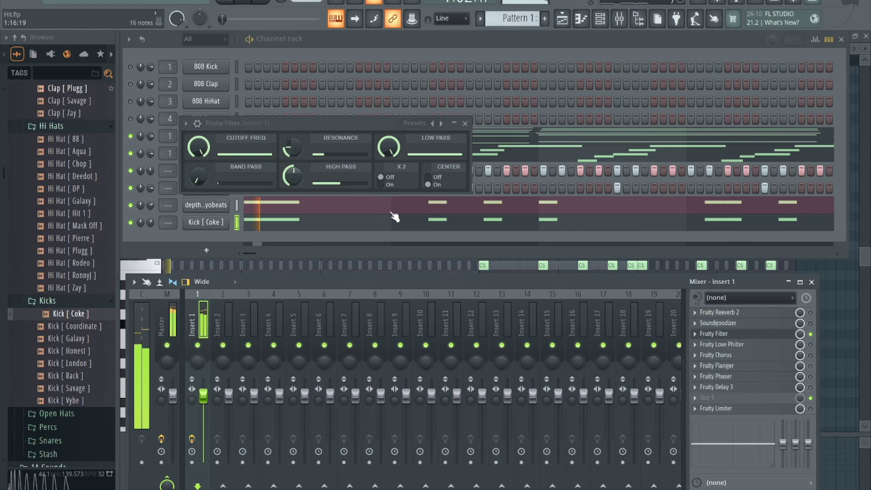
left_click_drag(317, 126, 371, 193)
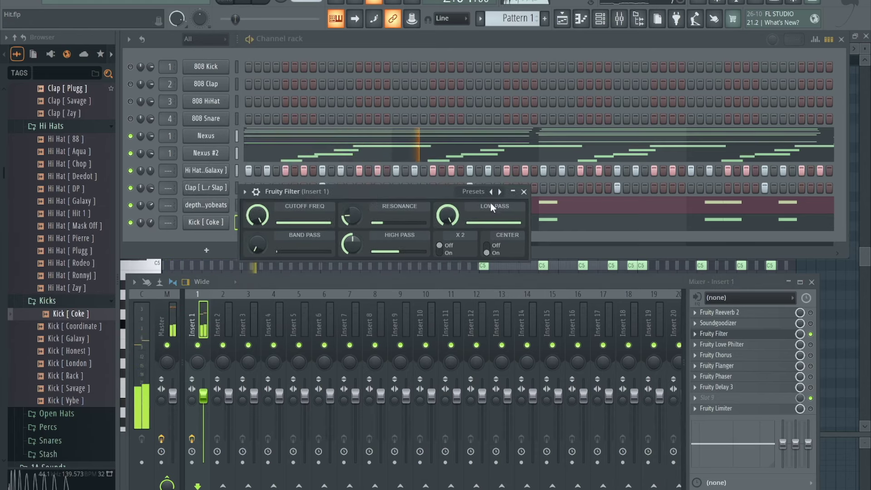
left_click(484, 192)
left_click(414, 189)
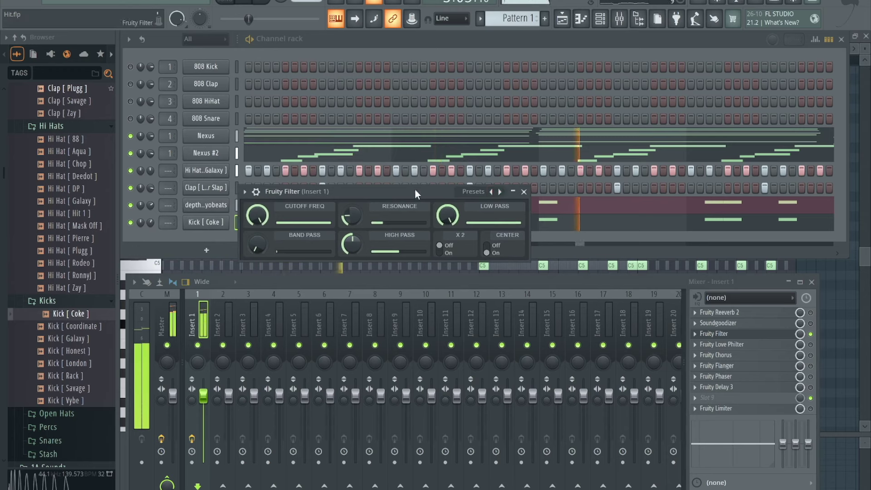
left_click(499, 192)
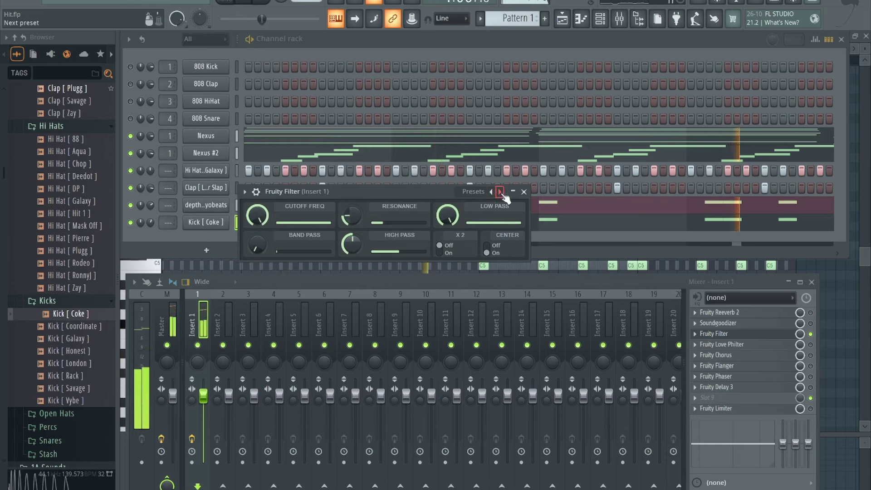
left_click(499, 191)
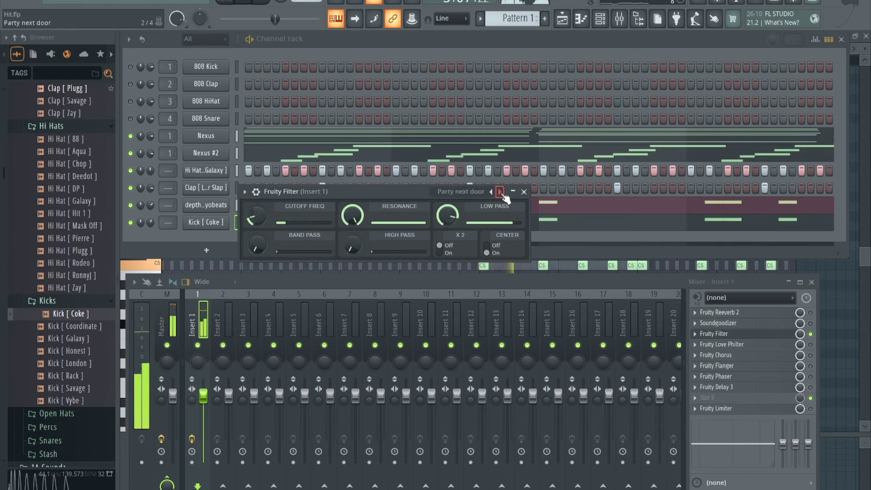
Step: Sweep the Fruity Filter cutoff frequency upward, then bring it back down slightly
left_click_drag(363, 187, 440, 136)
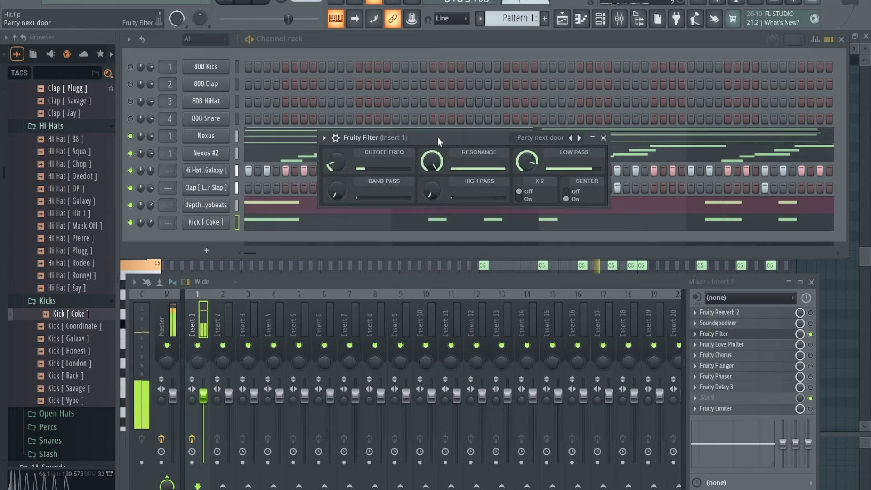
left_click_drag(339, 163, 339, 159)
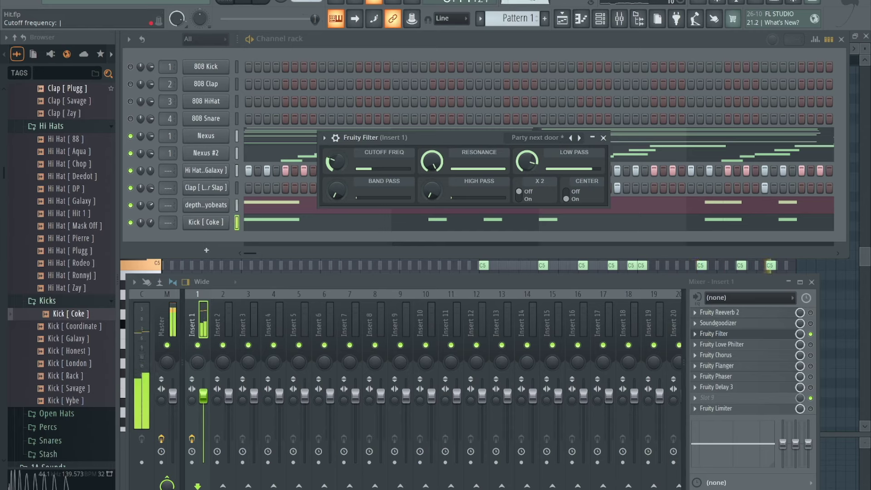
left_click_drag(340, 160, 339, 143)
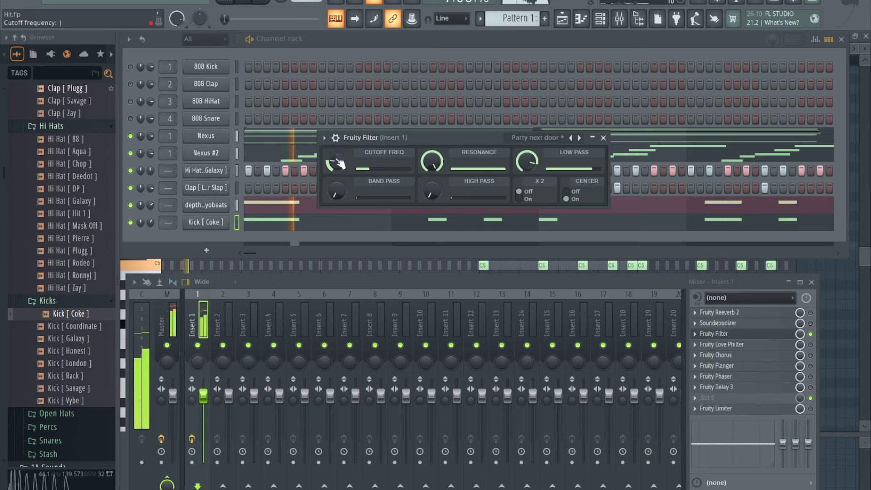
left_click_drag(336, 161, 339, 163)
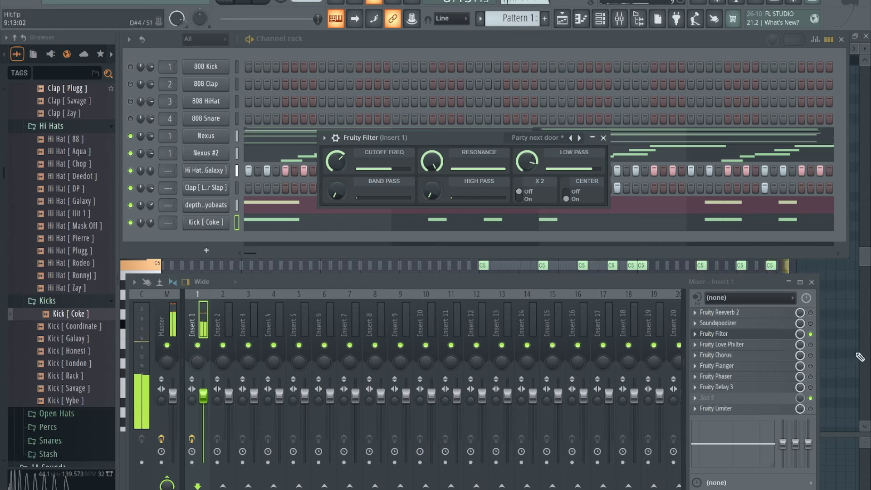
Step: Cycle Fruity Filter presets through Retro sound, Tiny speakers and Default back to Party next door
left_click(578, 137)
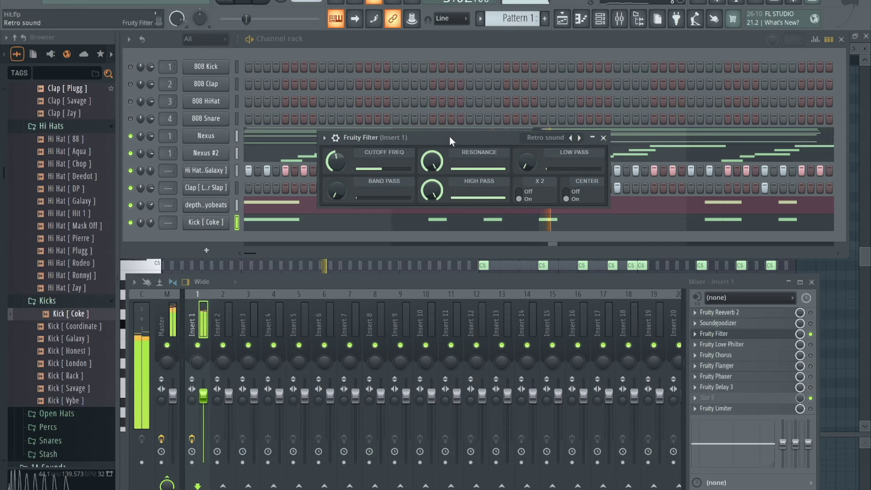
left_click(580, 138)
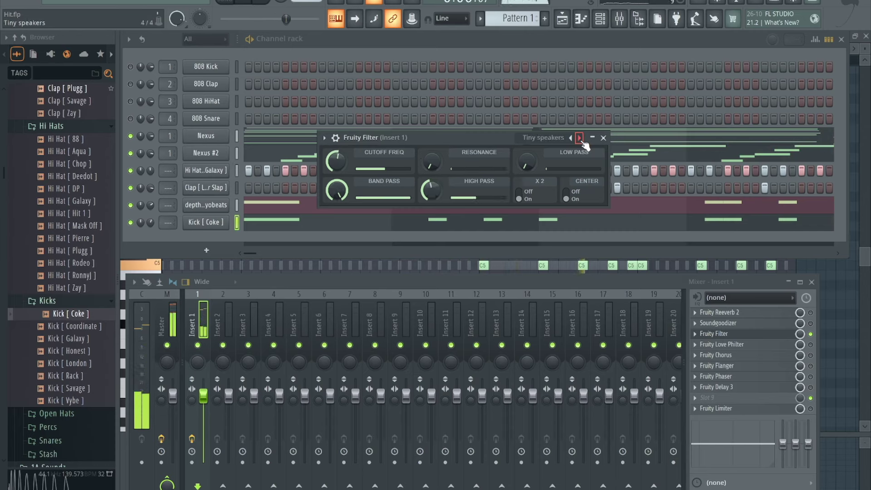
left_click(579, 138)
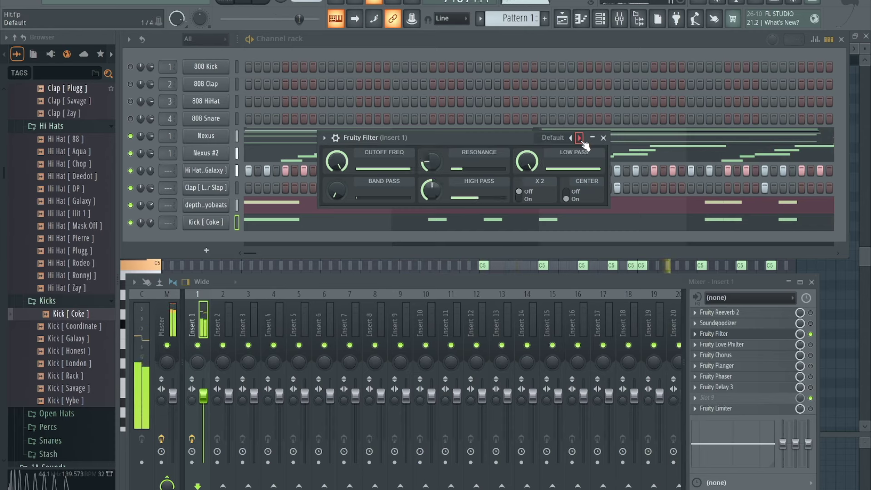
left_click(580, 139)
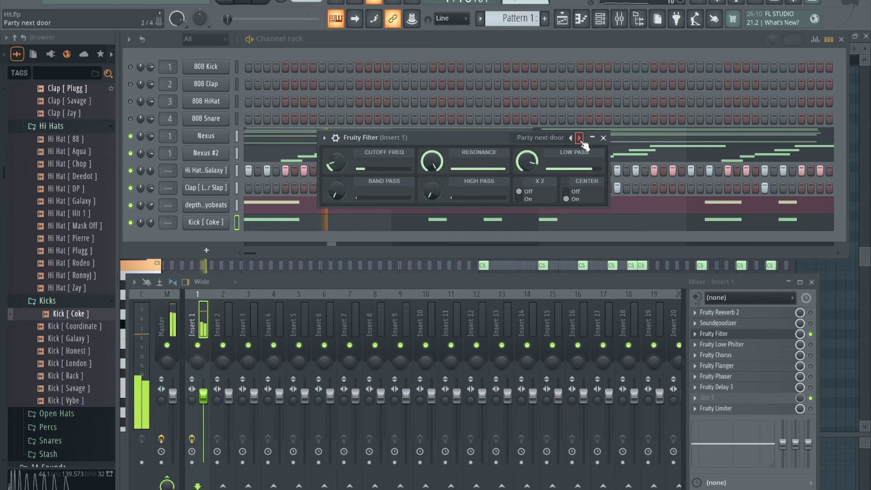
Step: Nudge cutoff up, raise band pass, set high pass to about two-thirds, then close the filter
left_click_drag(336, 162, 335, 156)
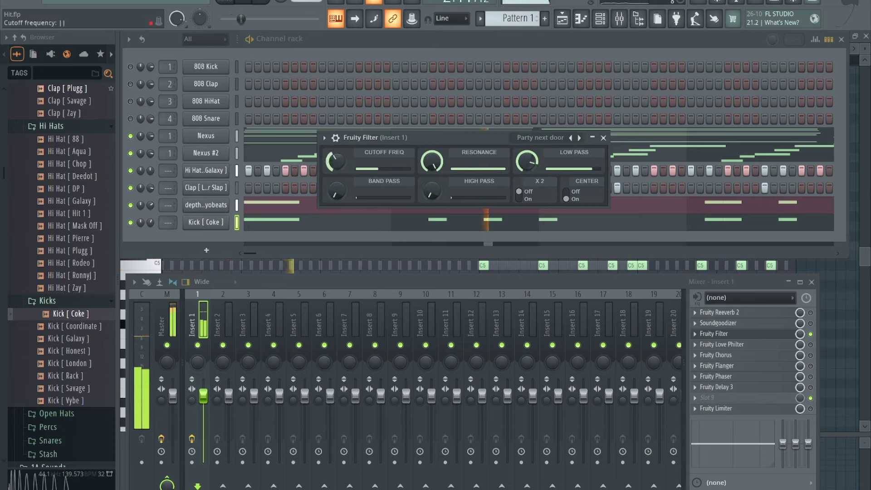
left_click_drag(336, 191, 335, 172)
left_click_drag(435, 193, 434, 178)
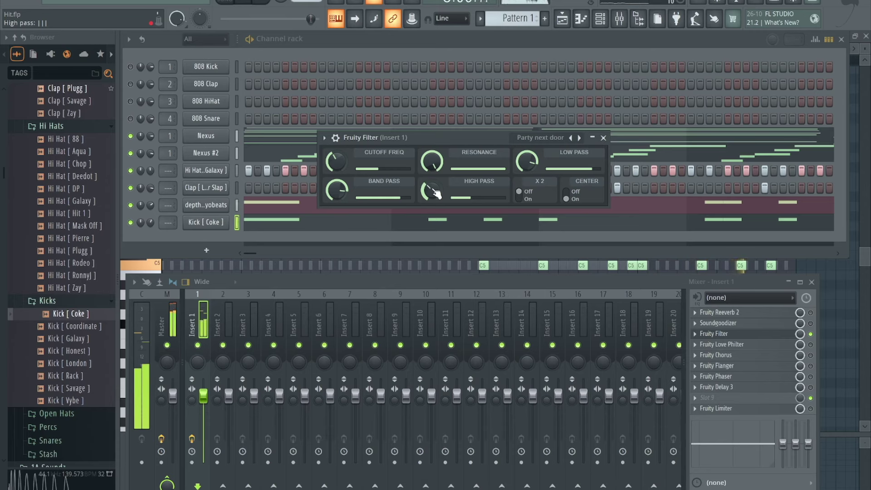
left_click(603, 138)
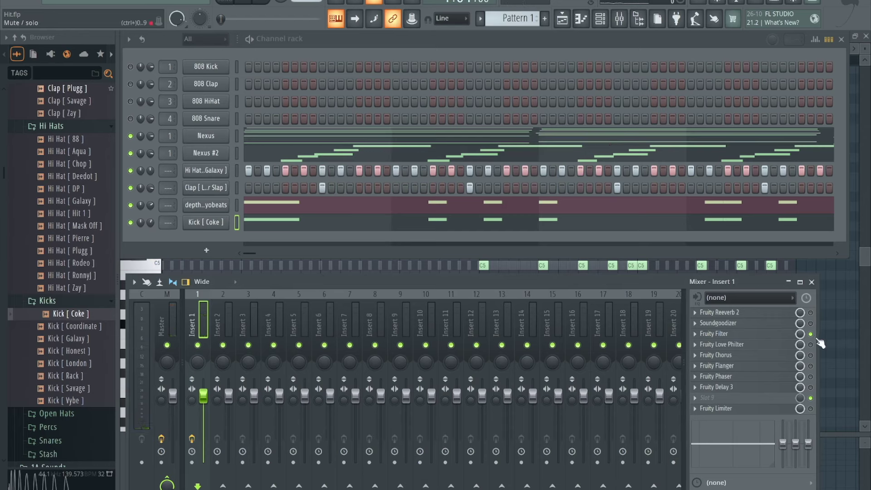
Step: Open Fruity Love Philter on Insert 1, start playback and load the Dist lowpass preset
left_click(746, 346)
left_click_drag(295, 247, 374, 199)
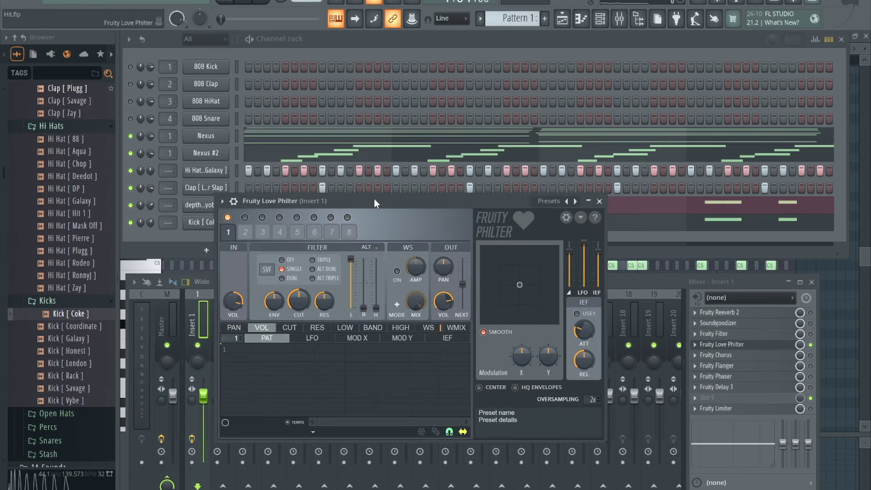
key("space")
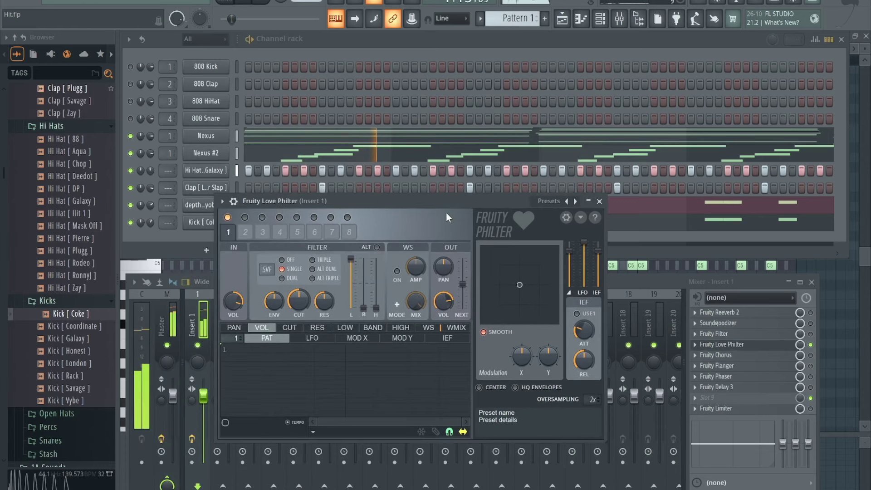
left_click(575, 200)
left_click(575, 201)
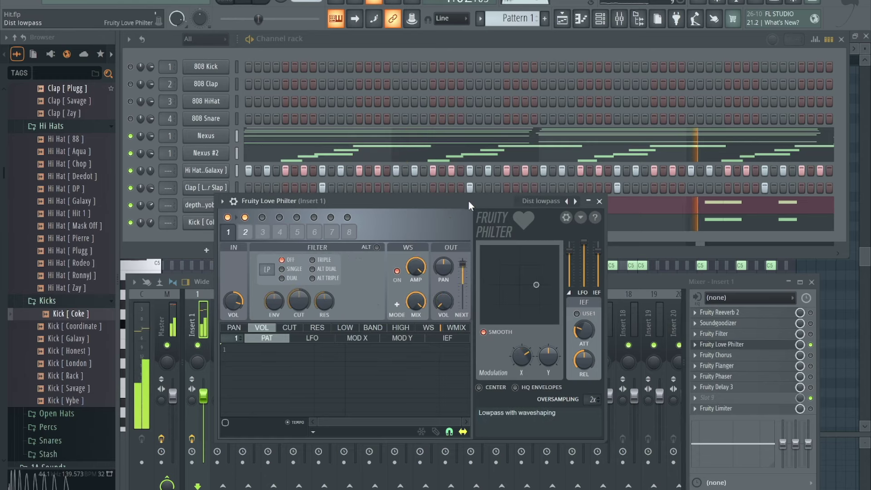
Step: Reposition the Love Philter window and restart the beat
left_click_drag(468, 199, 456, 199)
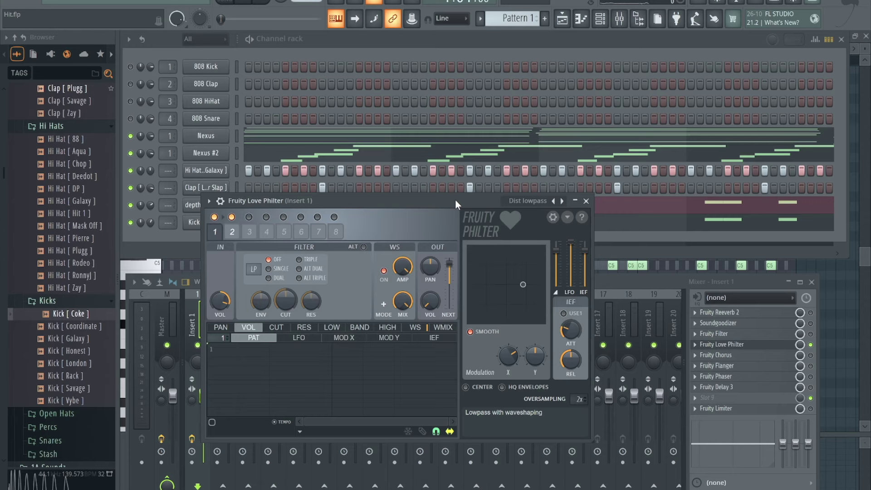
left_click_drag(455, 200, 453, 194)
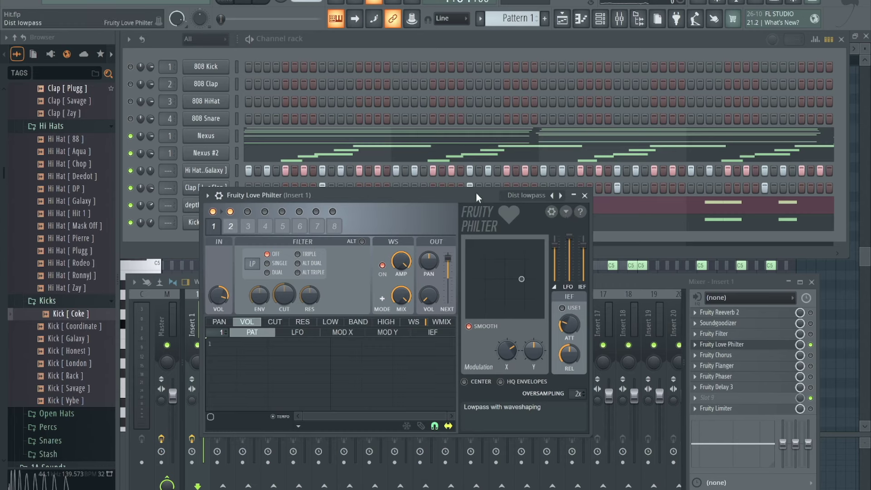
left_click_drag(476, 194, 463, 187)
key("space")
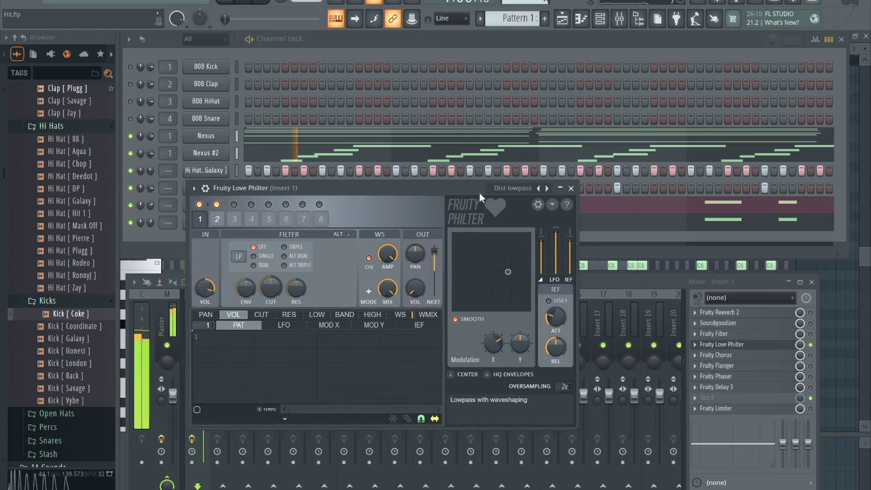
left_click_drag(418, 184, 417, 194)
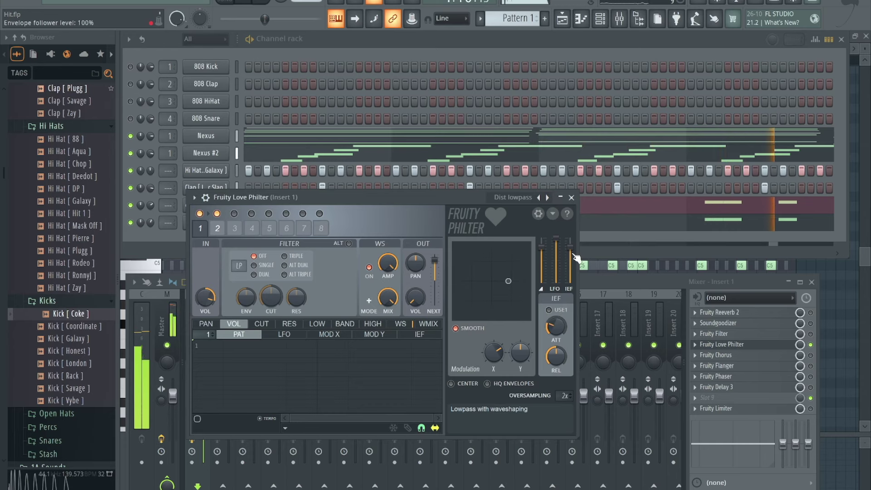
Step: Switch between the mixer and Love Philter, then roll up and restore the plugin window
left_click(812, 358)
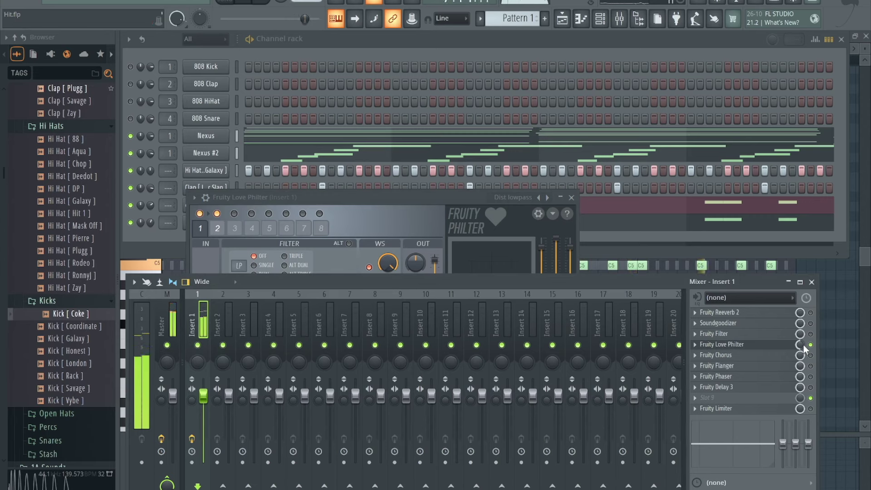
left_click(397, 196)
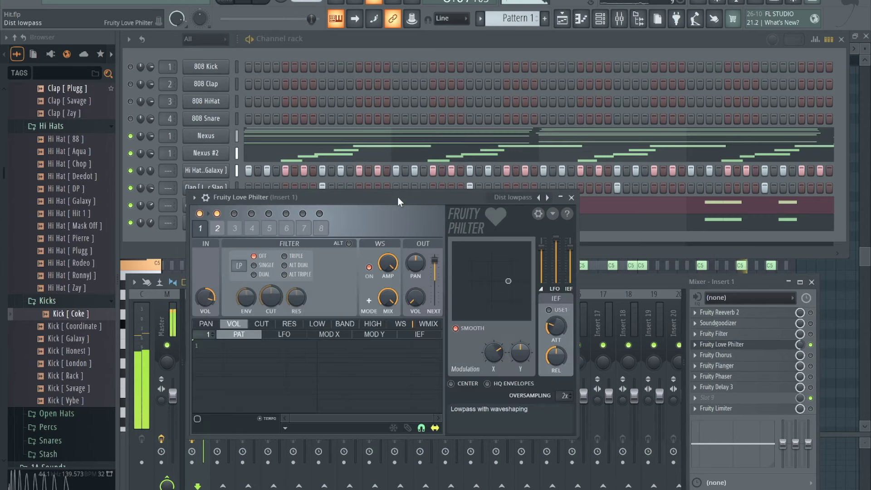
left_click(798, 345)
left_click(425, 197)
double_click(426, 197)
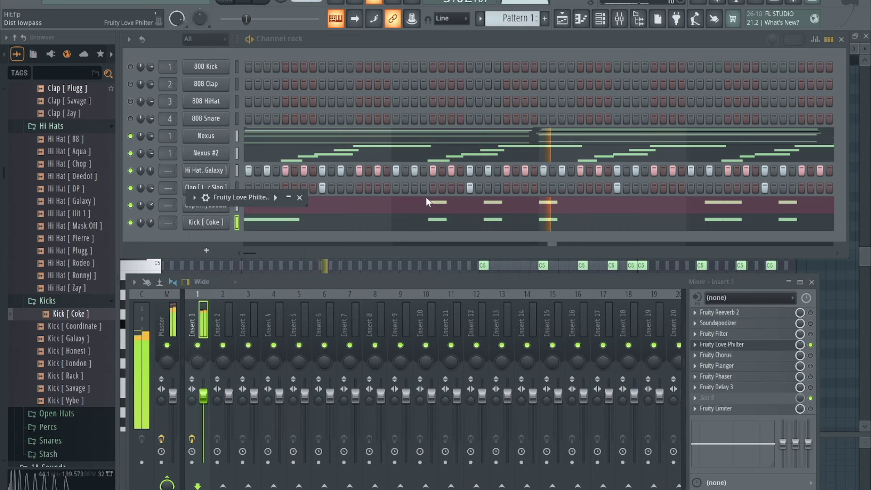
left_click(288, 197)
Step: Step Love Philter through its presets, from High-low double pattern to Simple bandpass
left_click_drag(611, 195, 617, 156)
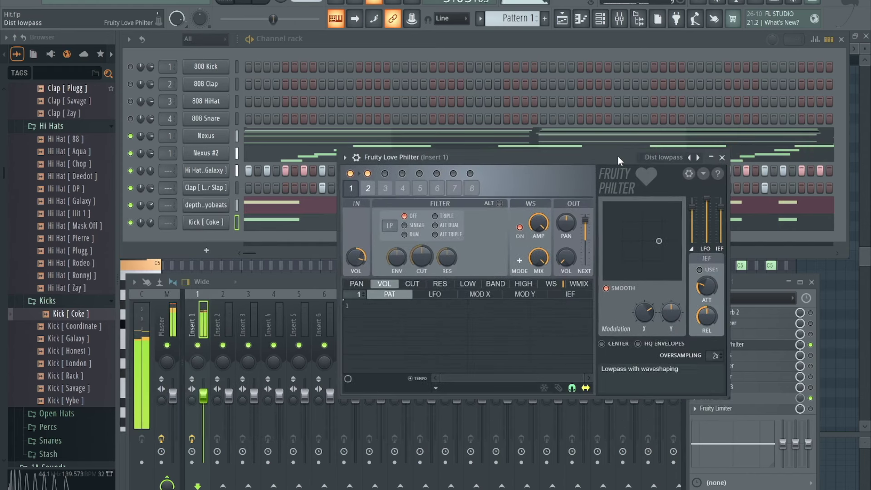
left_click(697, 157)
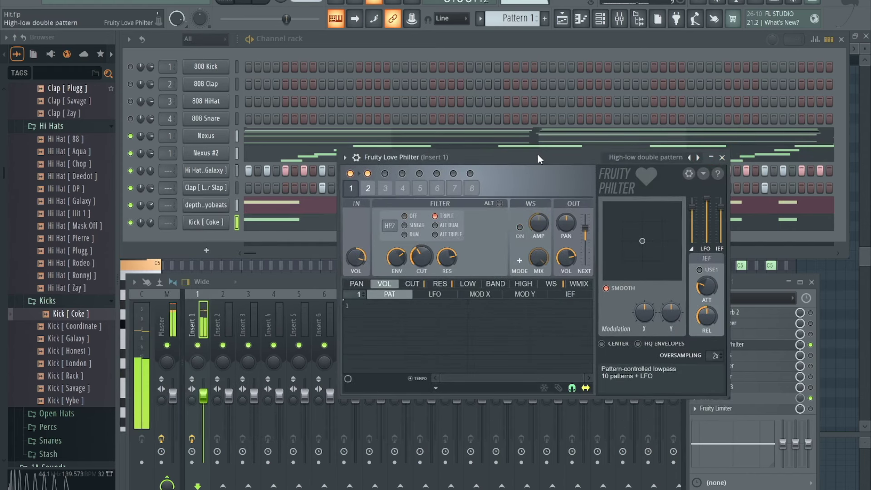
left_click_drag(537, 154, 476, 176)
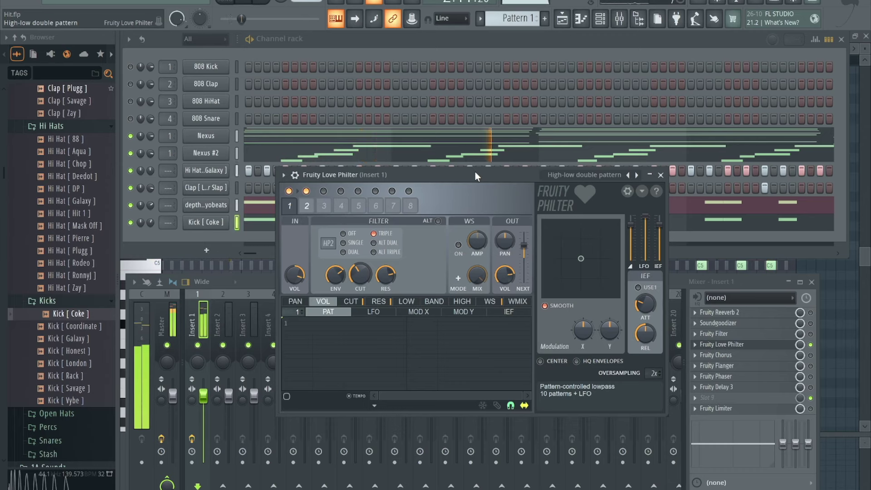
left_click(637, 175)
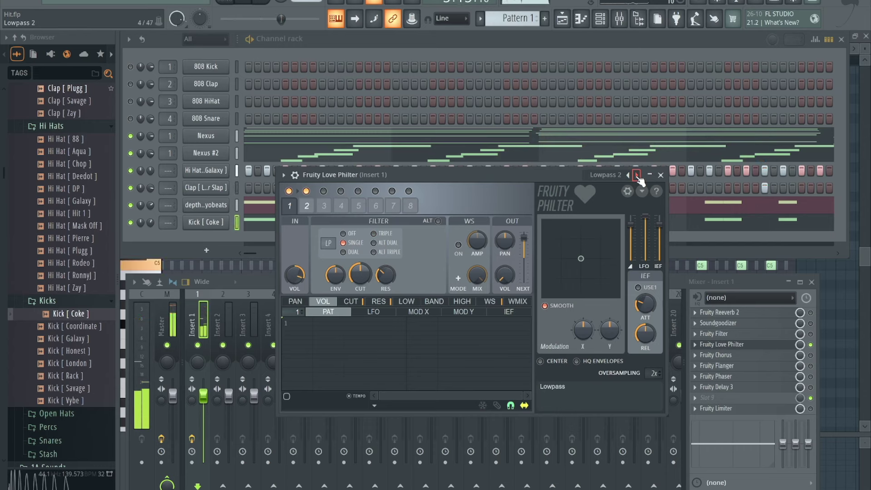
left_click(637, 175)
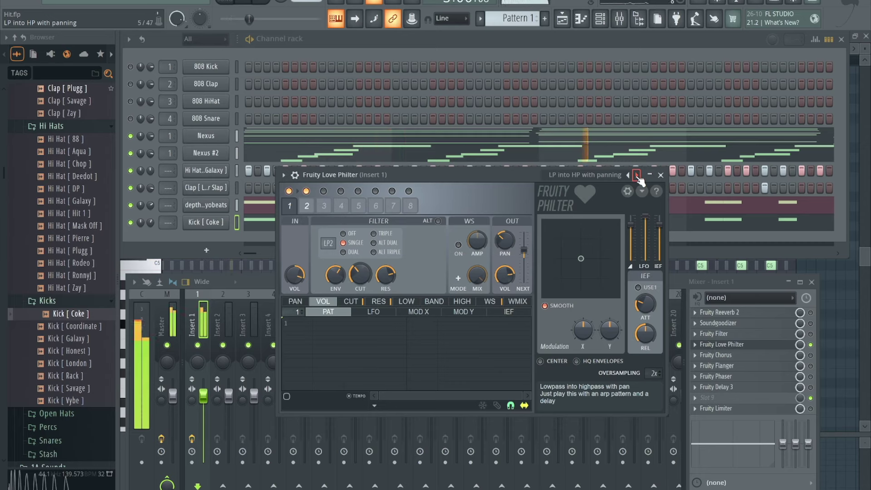
left_click(637, 175)
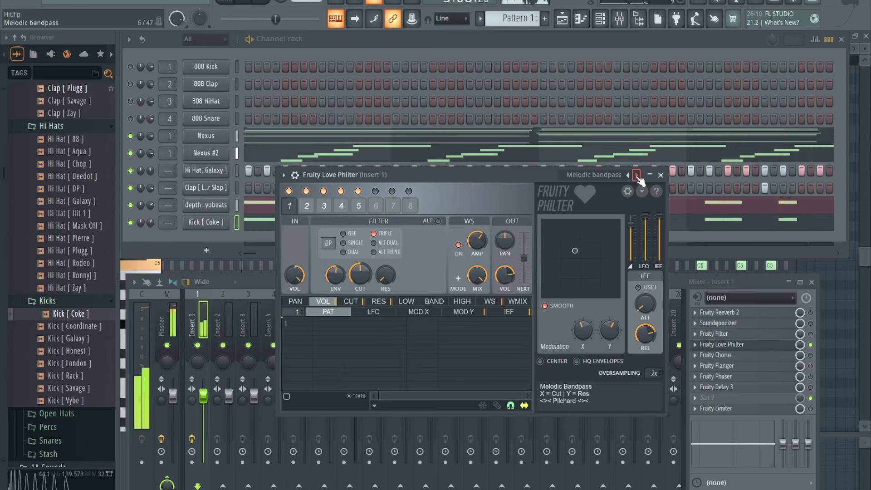
left_click(637, 175)
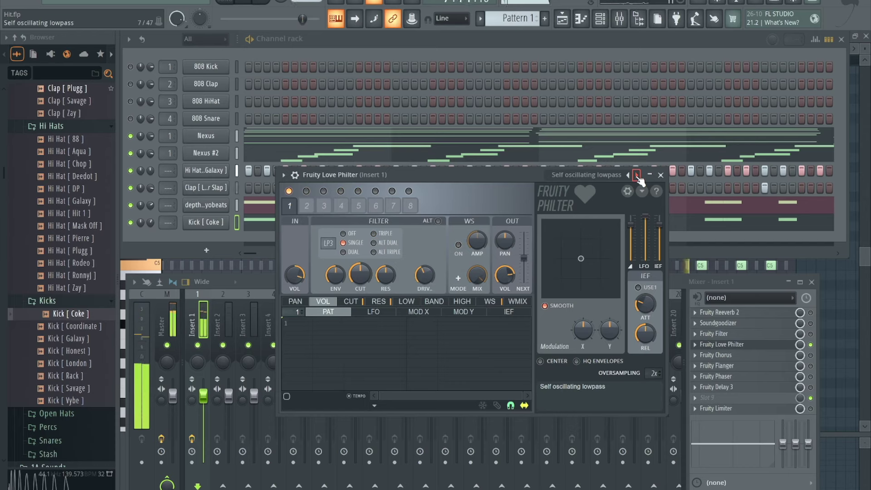
left_click(637, 175)
Step: Sweep the XY pad's Y modulation up to 86% and show the LFO envelope
left_click(580, 255)
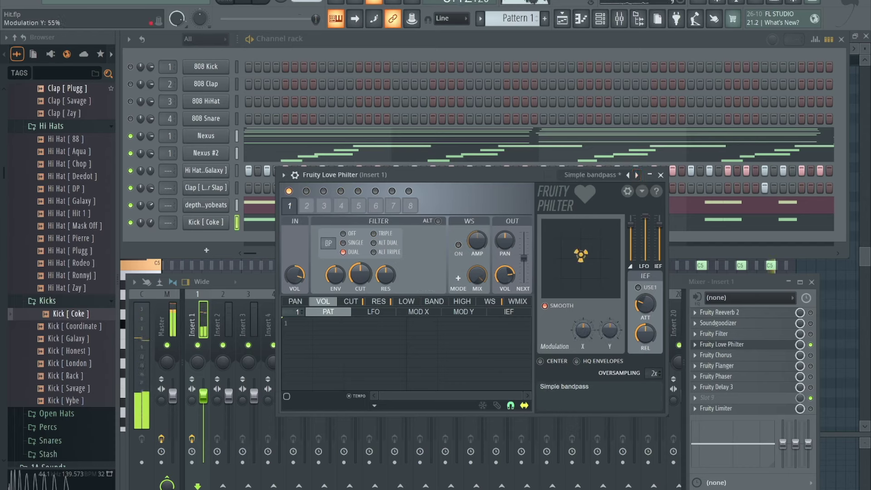
left_click_drag(581, 255, 614, 233)
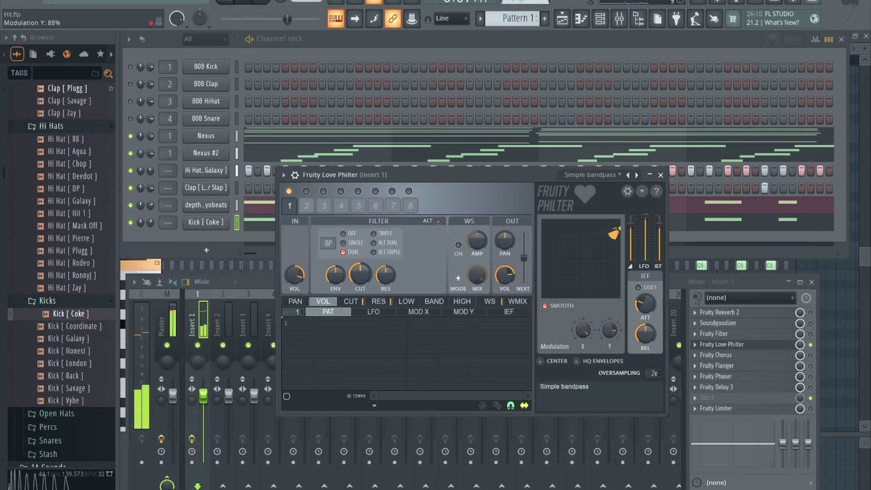
left_click(370, 311)
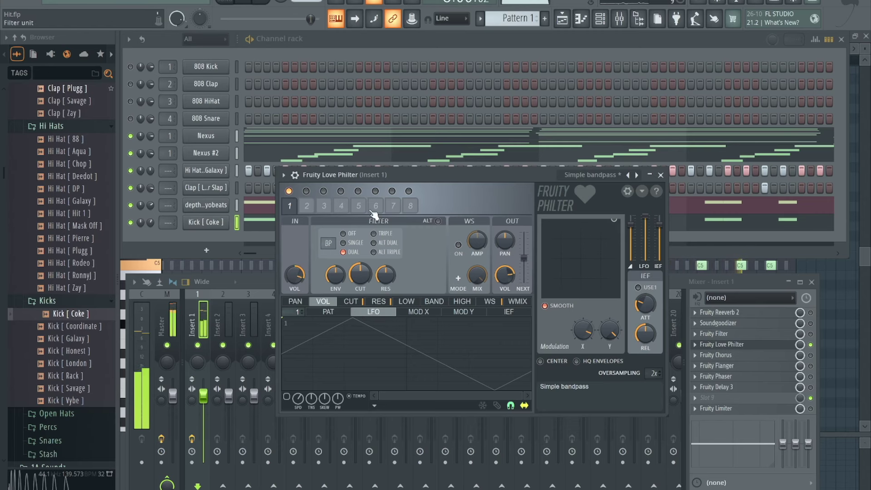
left_click_drag(485, 175, 474, 170)
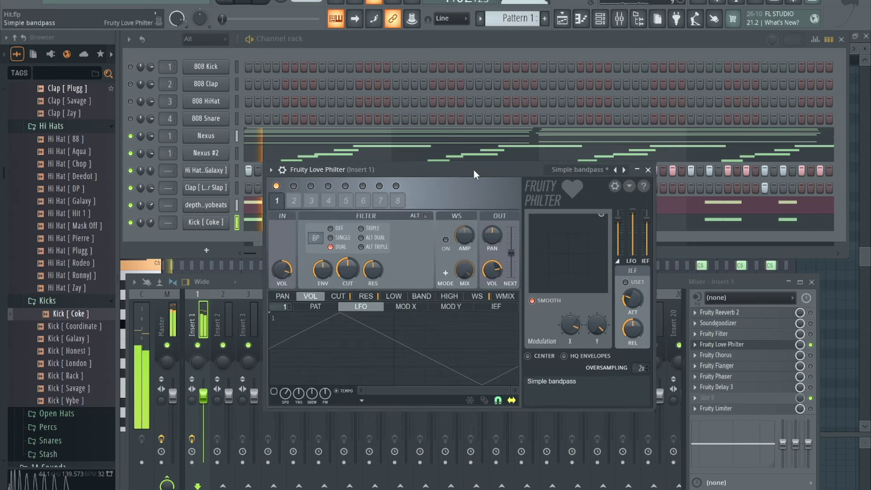
Step: Continue through Simple highpass and Step pyramid lowpass to Twinkle, then close Love Philter
left_click(624, 172)
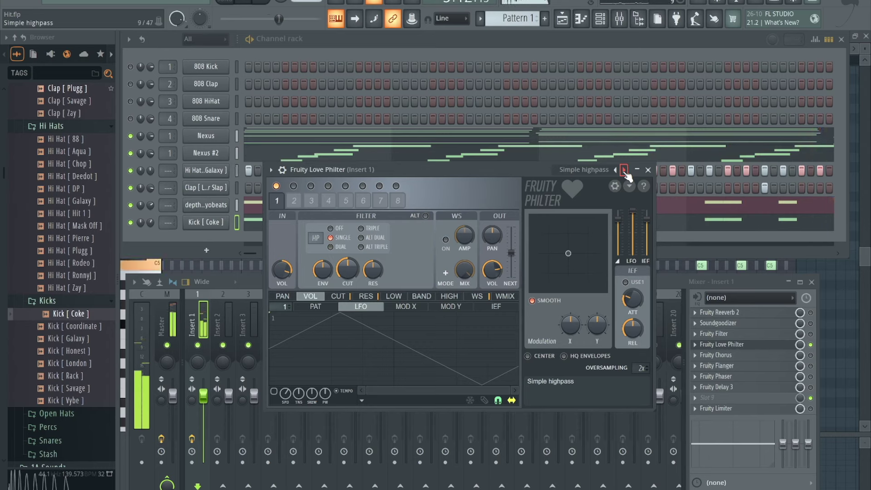
left_click(625, 171)
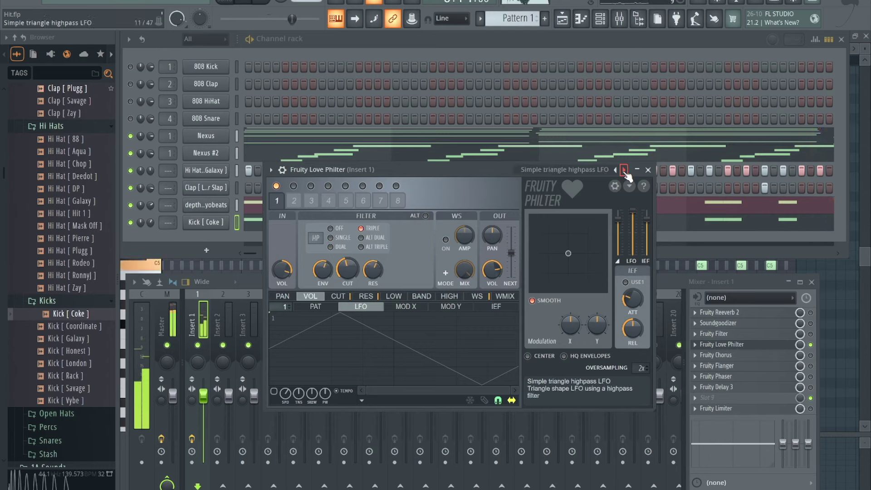
left_click(624, 171)
left_click(624, 170)
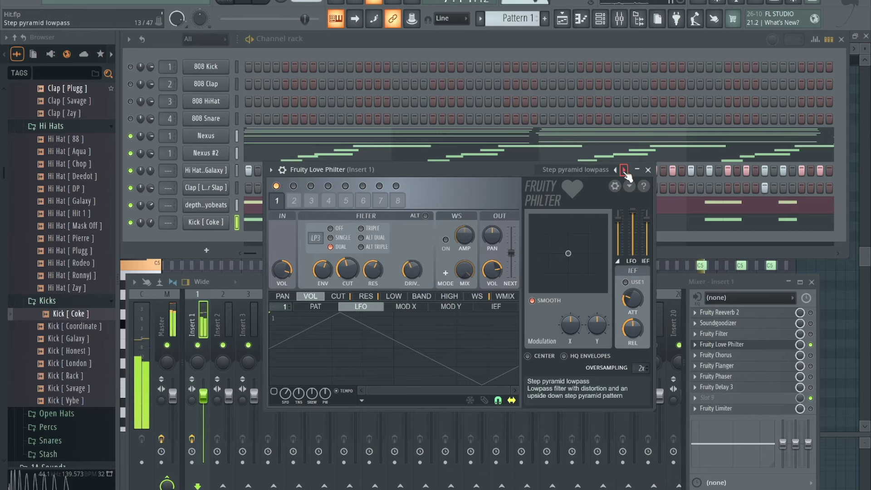
left_click(587, 170)
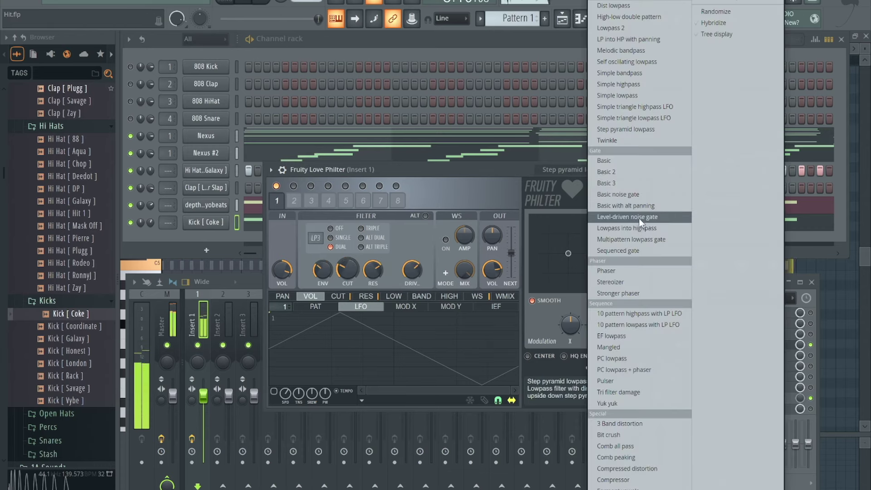
left_click(495, 172)
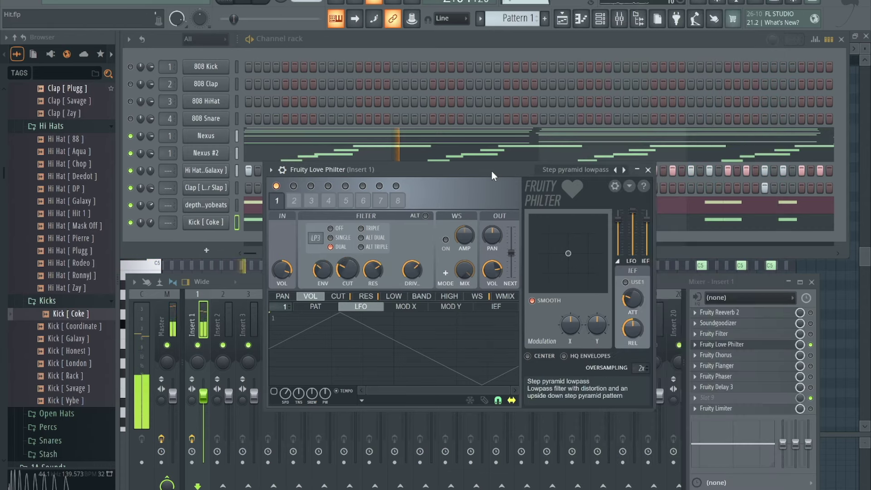
left_click(625, 171)
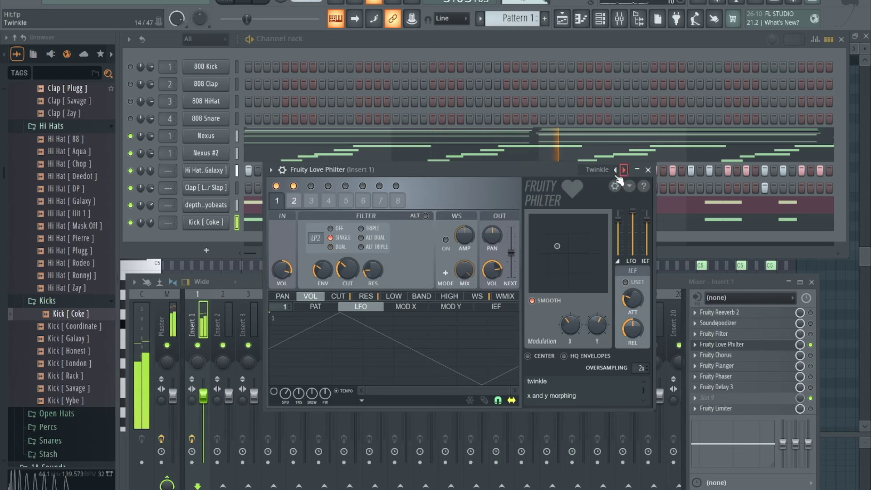
left_click_drag(503, 169, 483, 168)
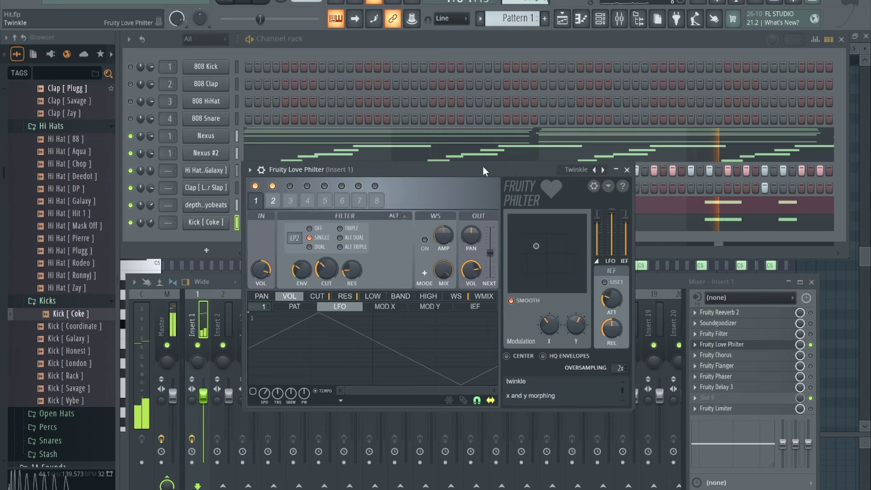
left_click(628, 169)
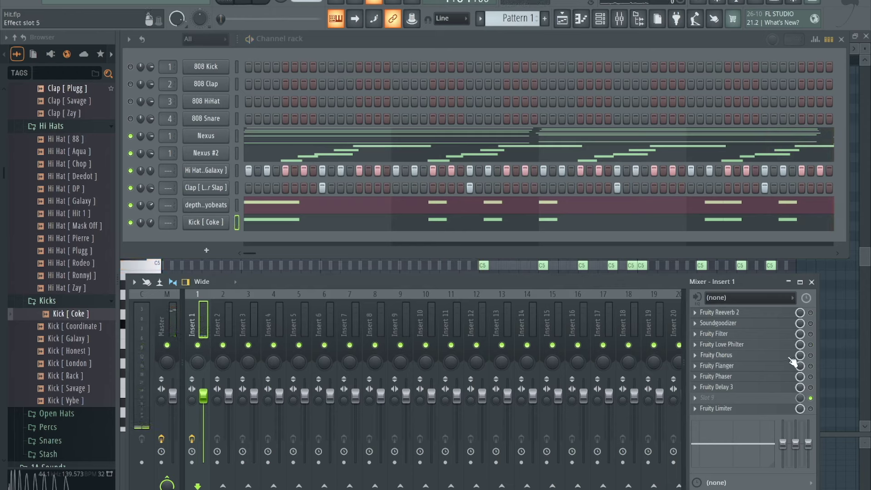
Step: Enable Fruity Chorus on Insert 1 and solo the Nexus melody channels
left_click(789, 355)
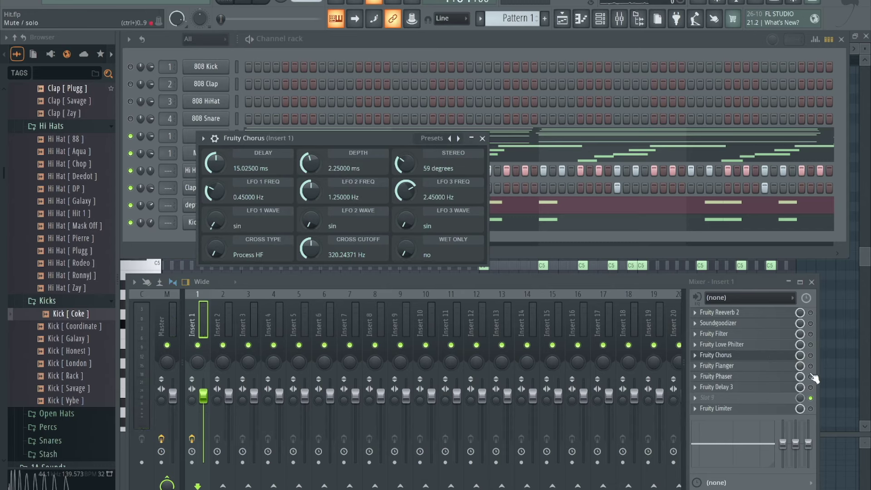
left_click(810, 355)
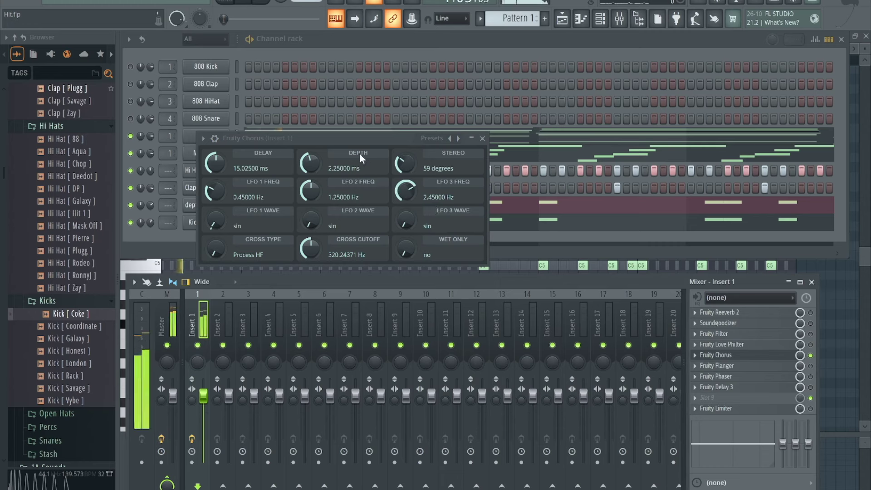
left_click_drag(353, 135, 369, 181)
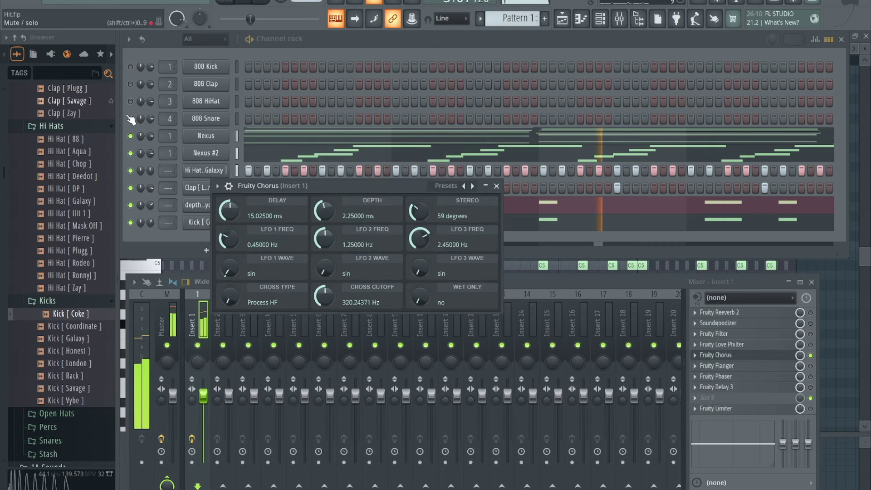
left_click(132, 136)
right_click(132, 136)
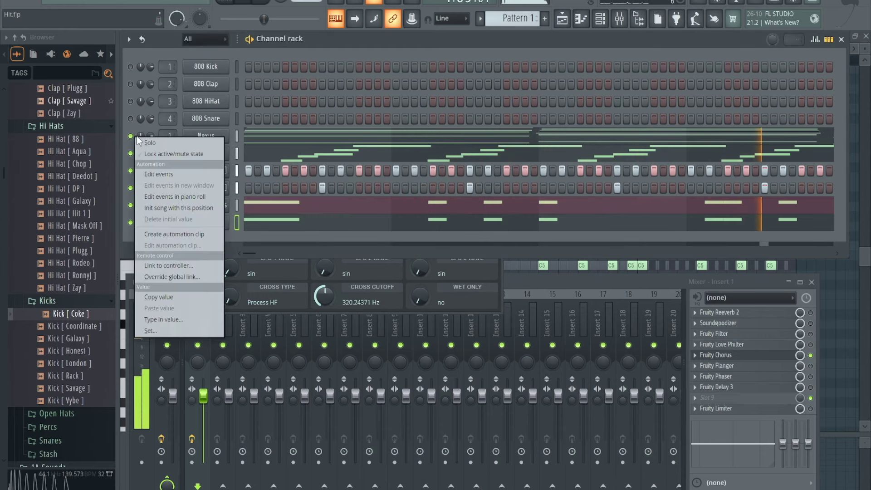
left_click(143, 139)
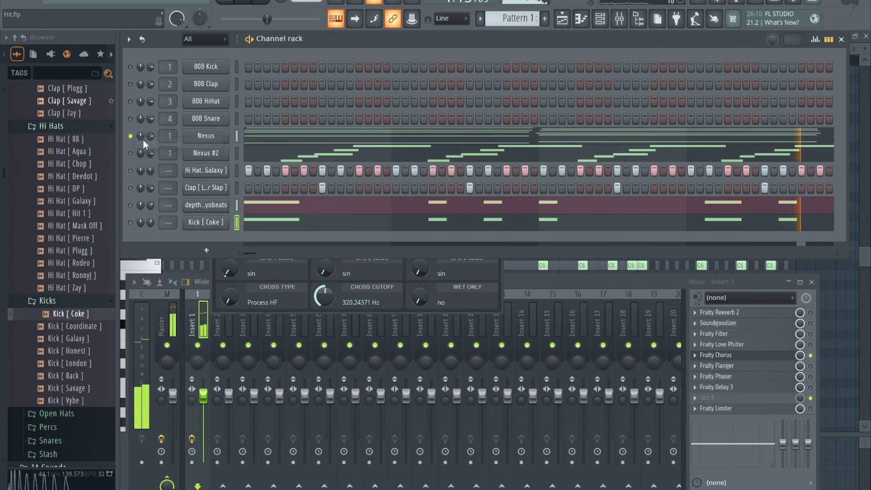
Step: Cycle Fruity Chorus through CE Chorus, Fat Clean, Filtro, Light HF, Poly Chorus, back to 50 Detune
left_click(495, 277)
left_click_drag(385, 181, 439, 156)
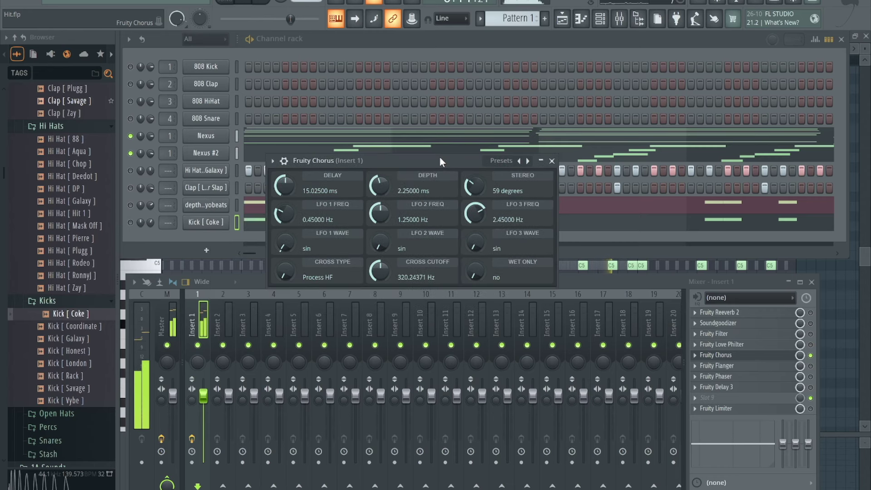
left_click(527, 160)
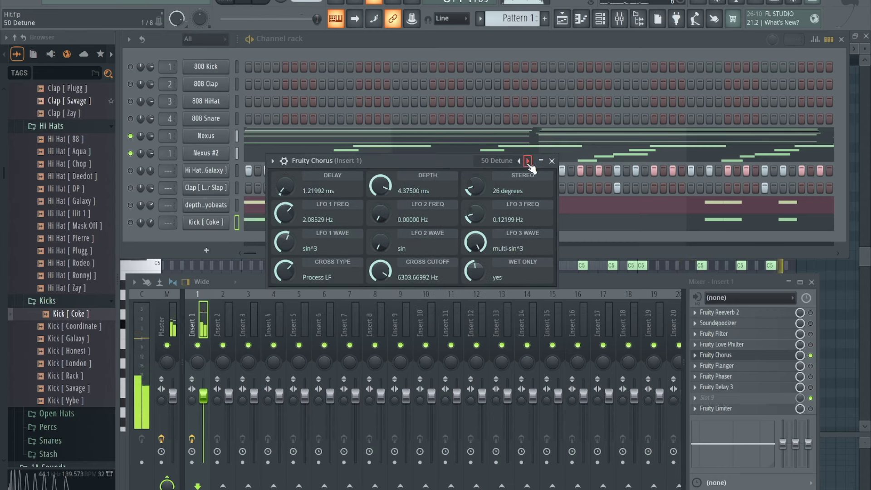
left_click(527, 161)
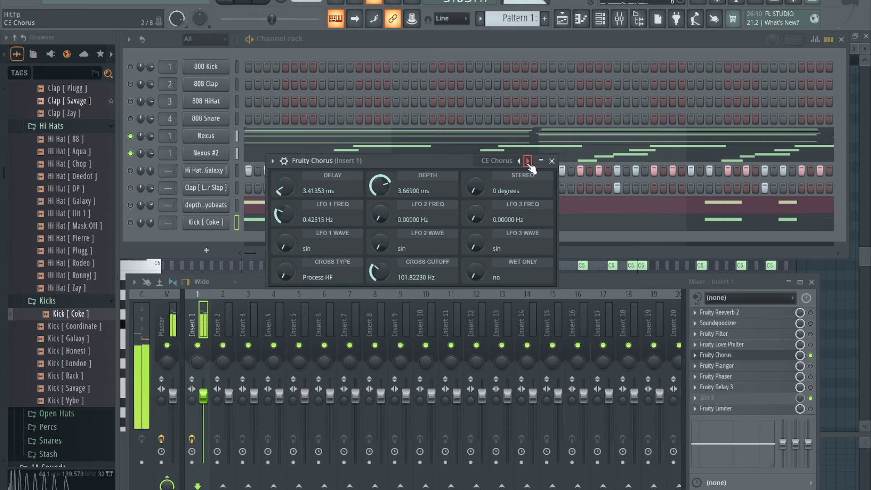
left_click(528, 164)
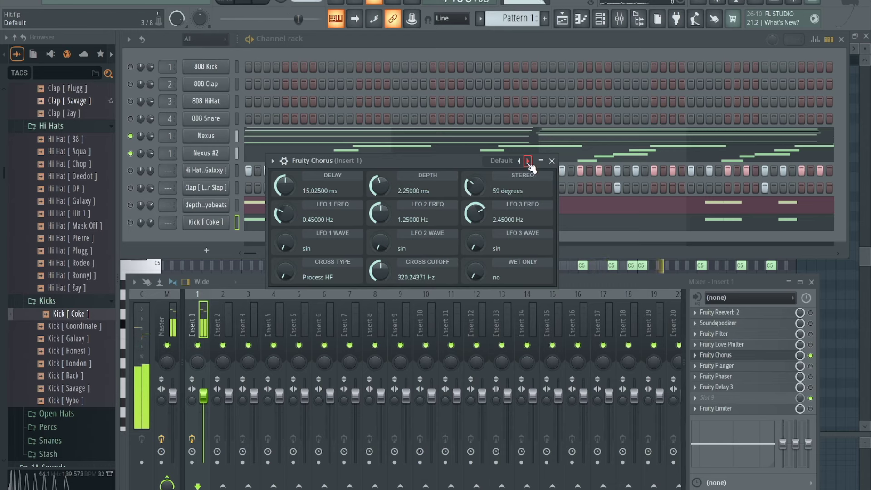
left_click(528, 162)
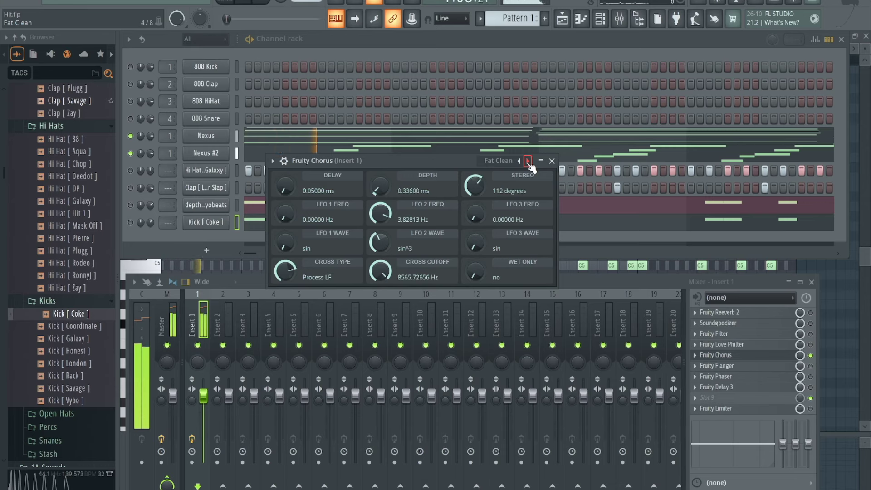
left_click(528, 161)
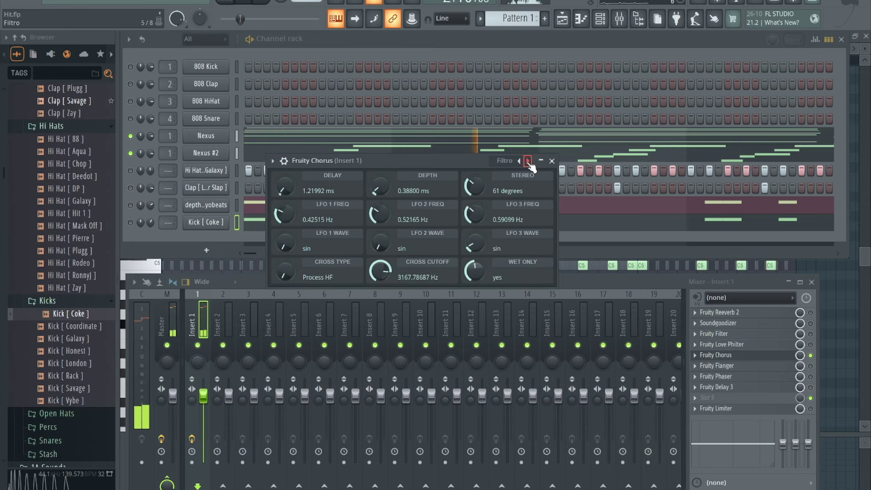
left_click(528, 162)
left_click(528, 161)
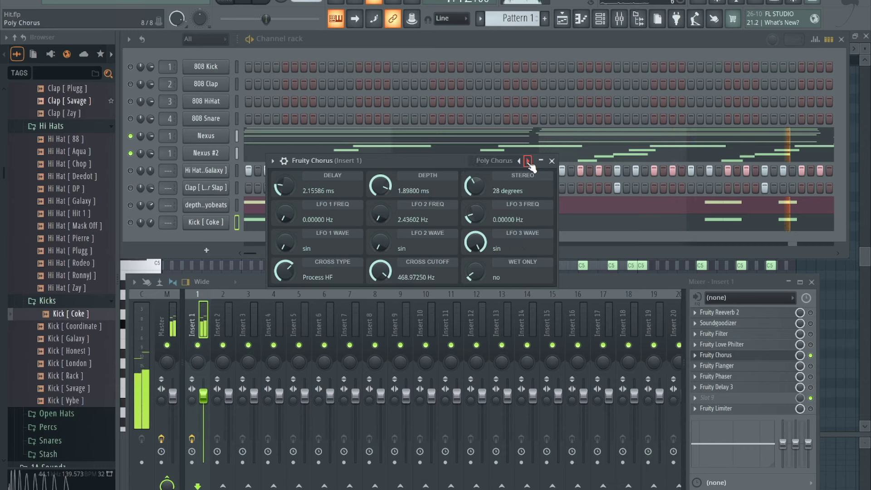
left_click(528, 161)
left_click(528, 161)
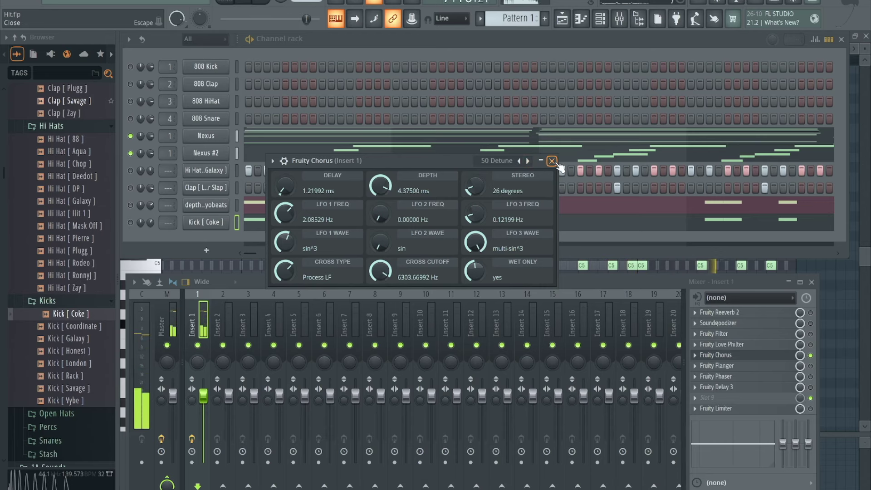
Step: Open Fruity Flanger on Insert 1 and unmute the Hi Hat Galaxy and Kick [ Coke ] channels
left_click(551, 161)
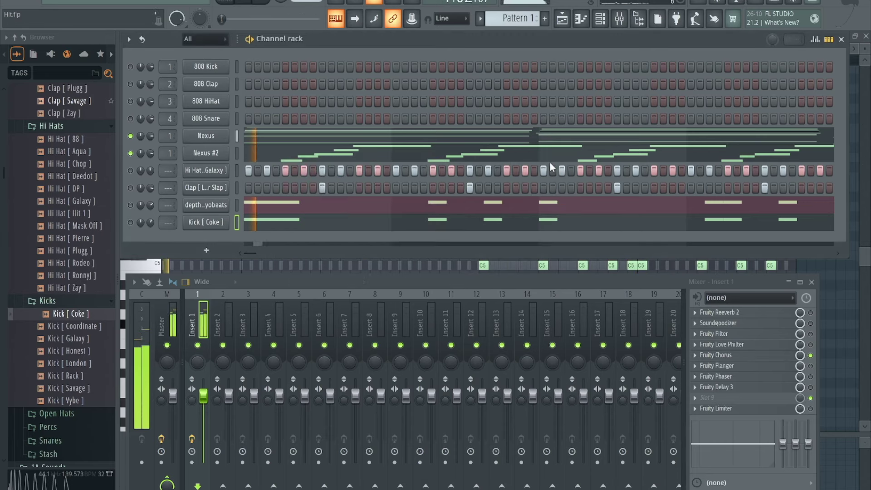
left_click(819, 361)
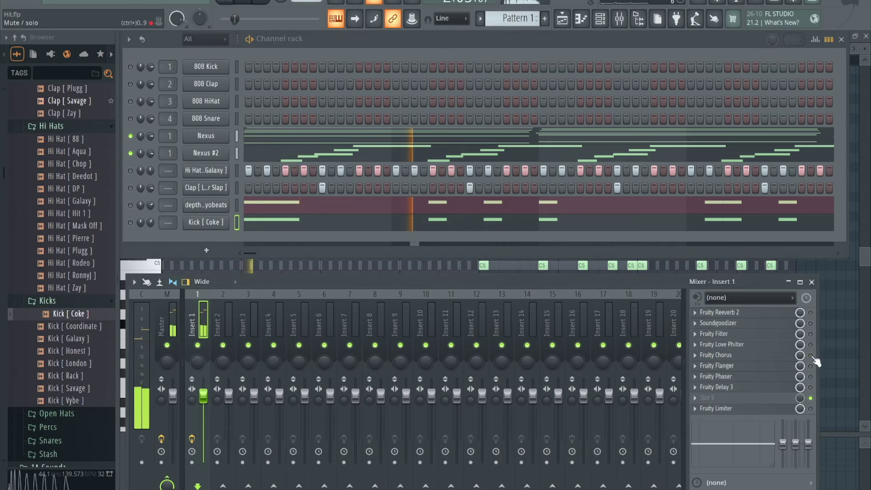
left_click(774, 369)
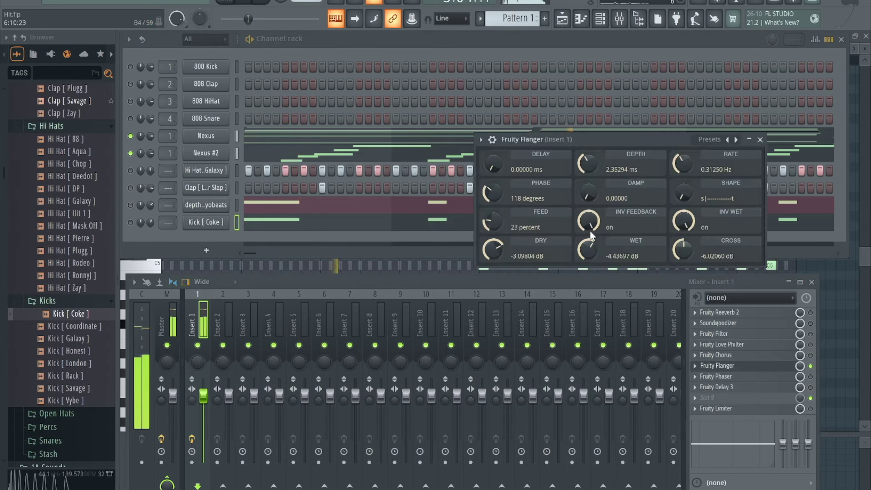
left_click_drag(597, 139, 366, 203)
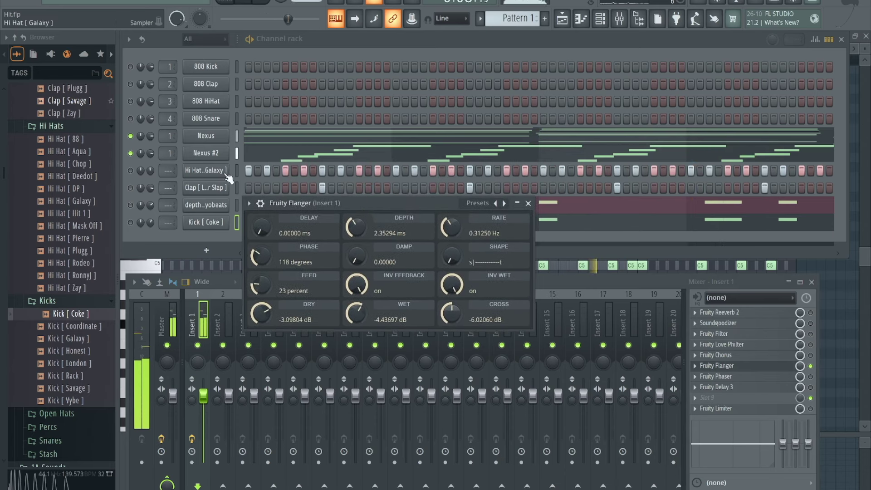
left_click(131, 171)
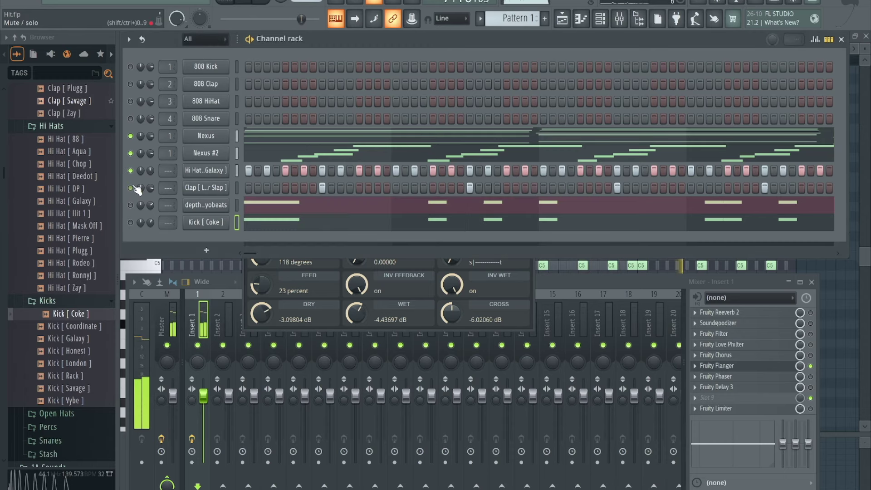
left_click(131, 222)
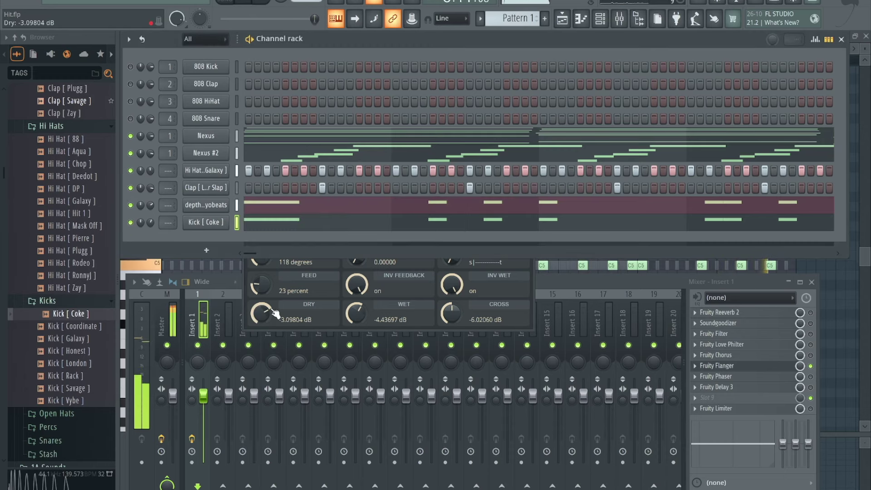
Step: Try the Bad Leslie, Chorusy, Classic Deep and Classic Flanger presets
left_click(532, 301)
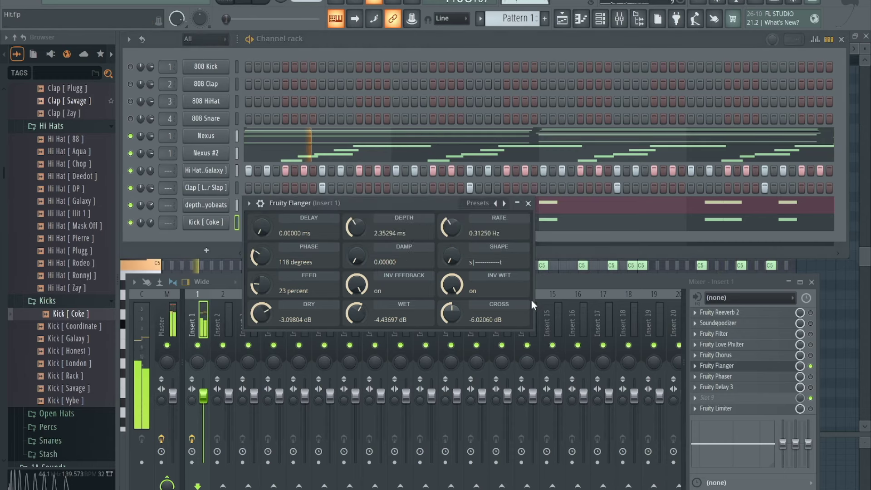
left_click(506, 205)
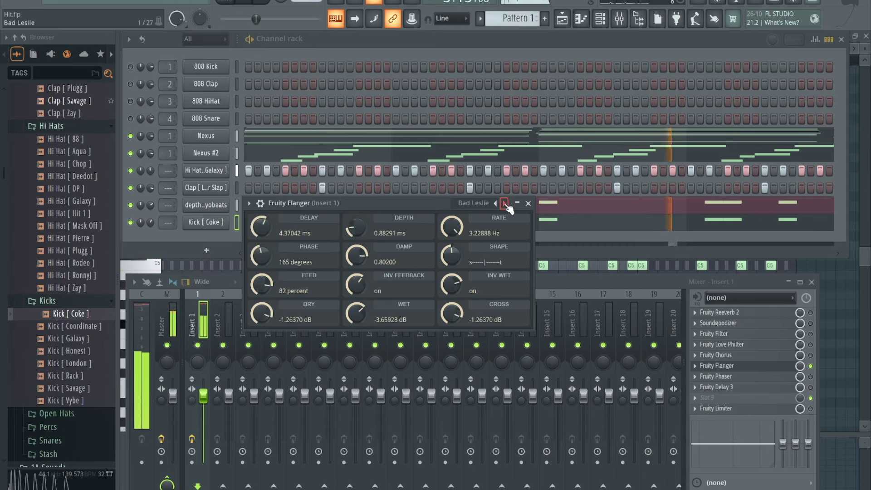
left_click(506, 205)
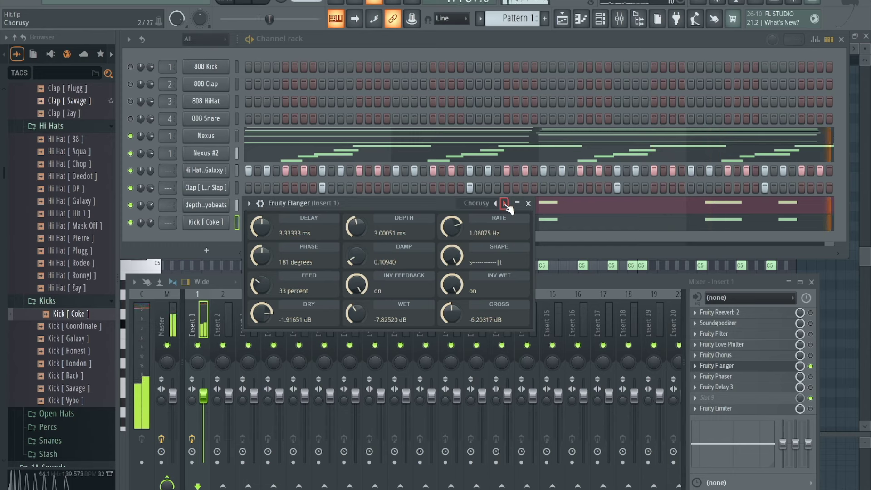
left_click(506, 205)
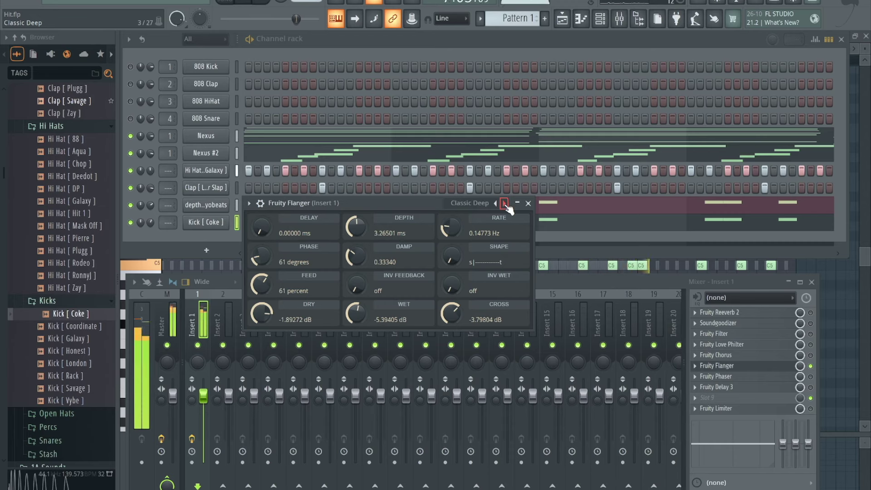
left_click(506, 205)
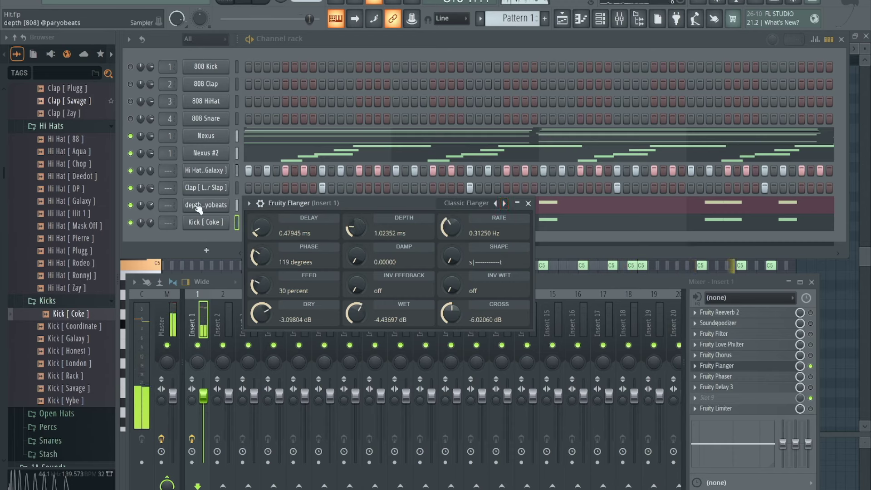
Step: Mute the Hi Hat Galaxy, Clap and Kick [ Coke ] channels again
left_click(130, 171)
left_click(130, 188)
left_click(130, 222)
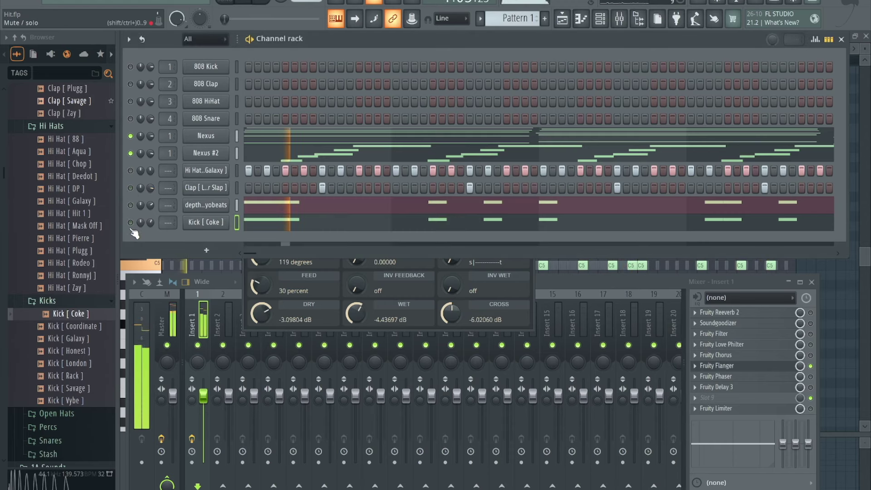
left_click(339, 290)
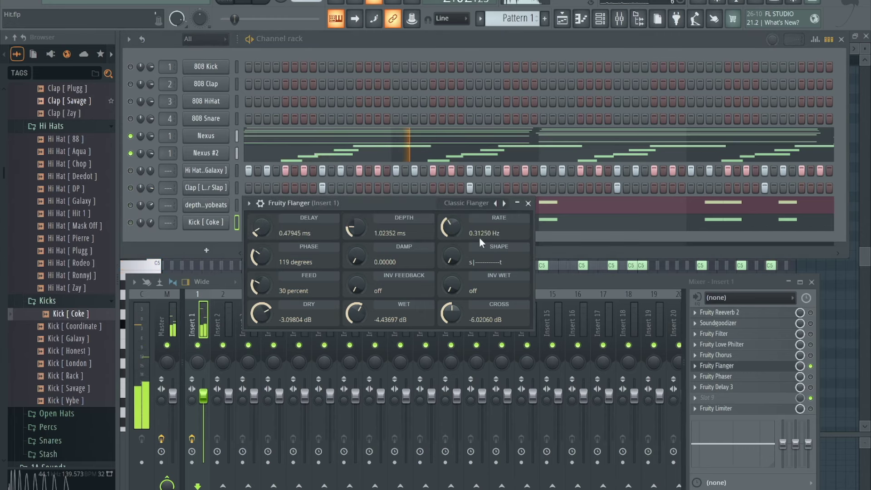
Step: Step through Deep Flanger, Default and Disto Chorus to Double Trouble, then close the Flanger
left_click(505, 204)
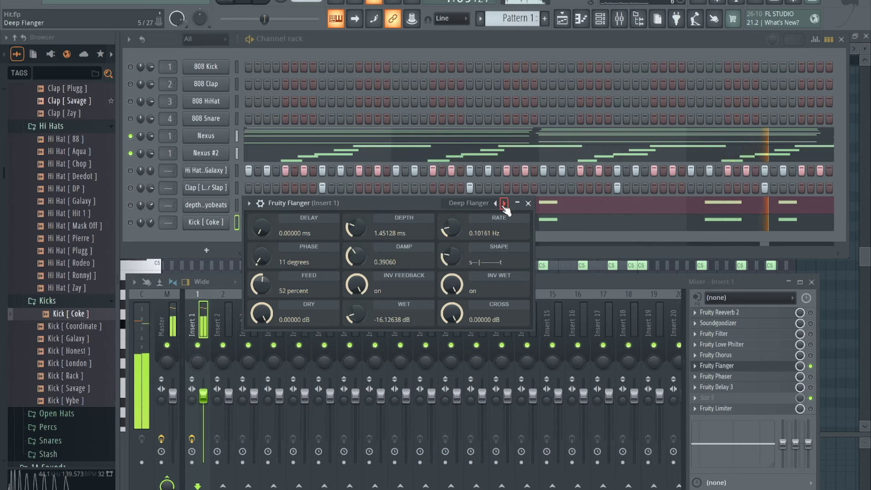
left_click(504, 204)
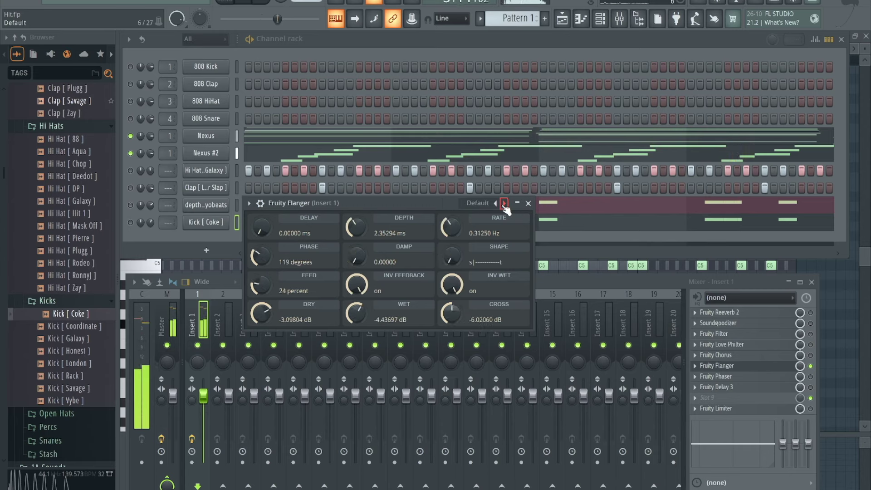
left_click(505, 204)
left_click(505, 204)
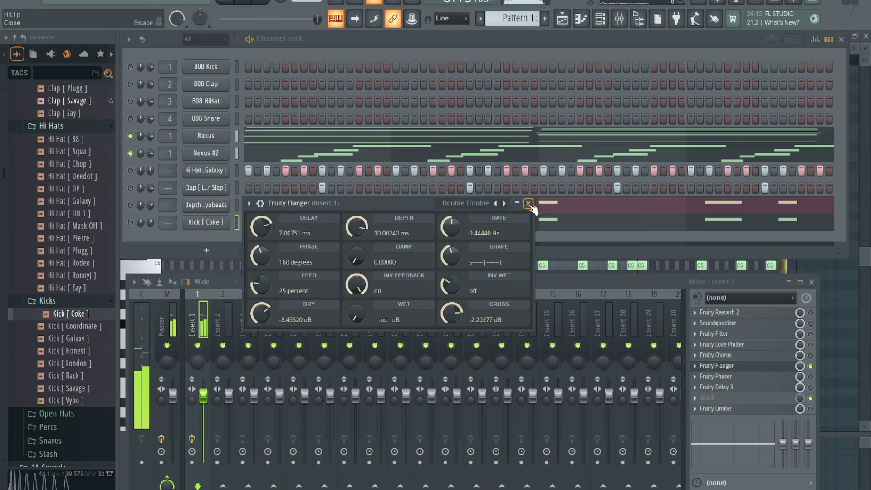
left_click(528, 203)
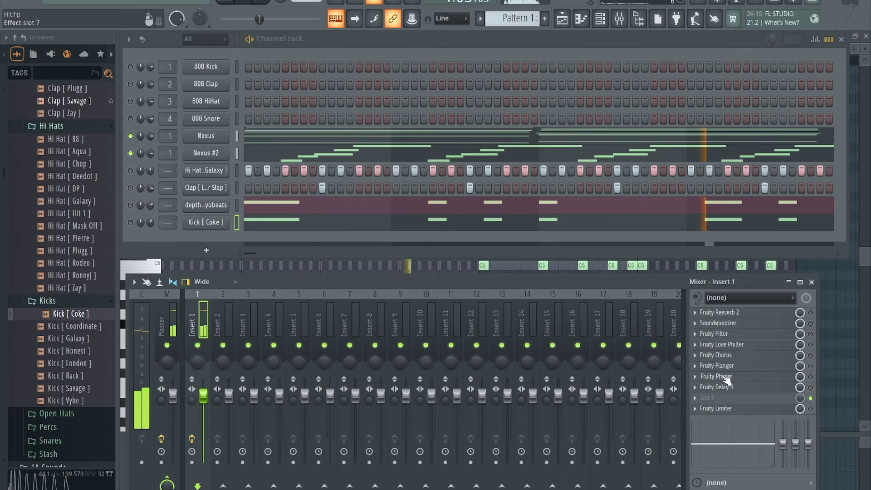
Step: Open Insert 1's Fruity Phaser window, showing 0.5 Hz sweep frequency and 50% wet
right_click(693, 377)
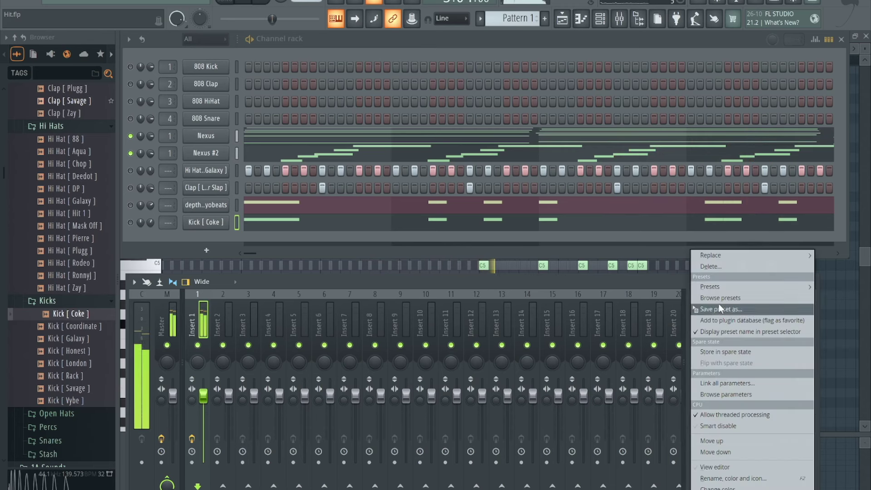
mouse_move(717, 254)
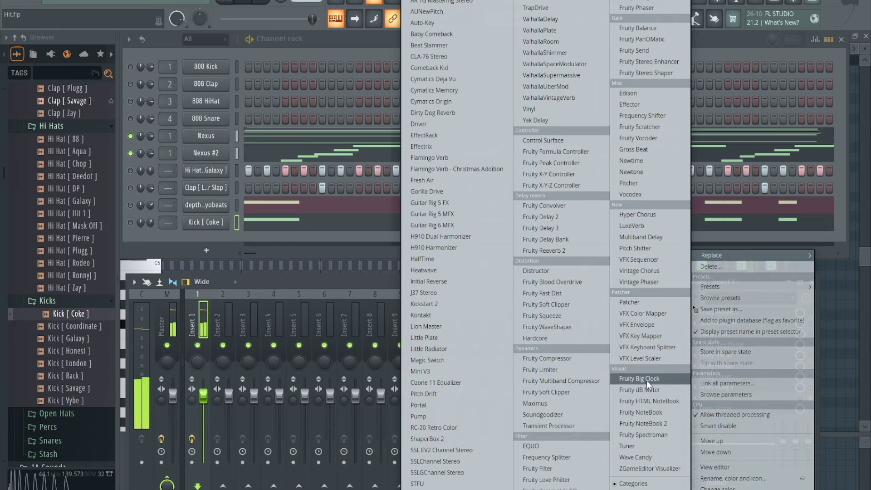
key("Escape")
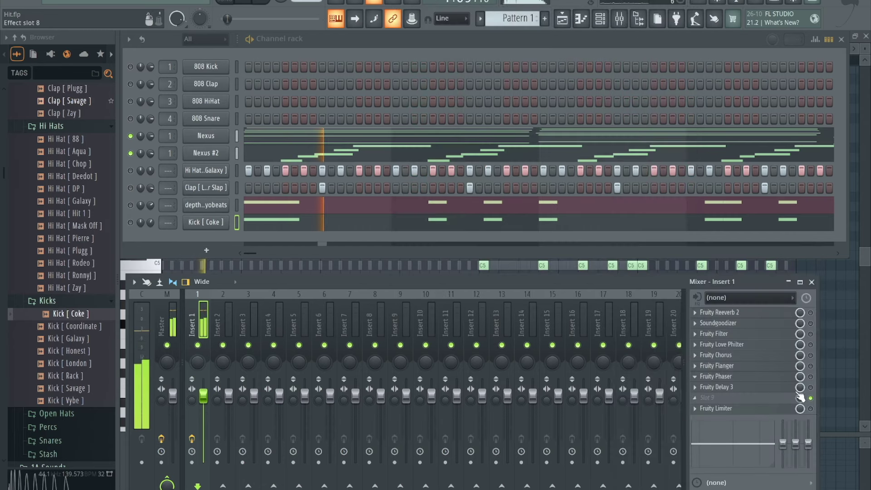
left_click(784, 376)
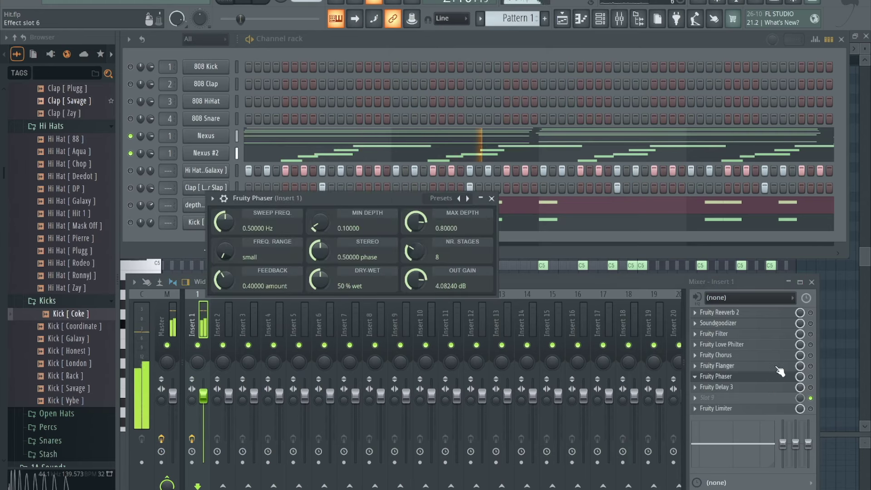
Step: Load the Ambience phaser preset, raise the sweep frequency slightly and reduce the wet mix
left_click(811, 377)
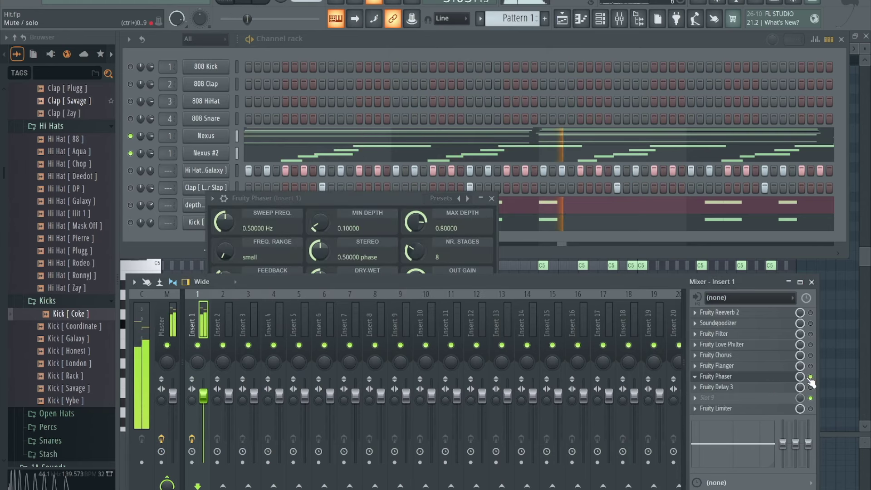
left_click(348, 197)
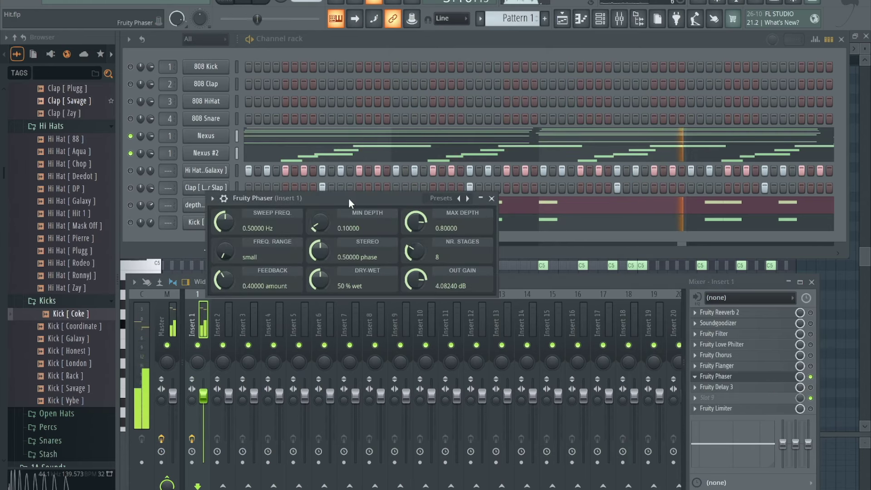
left_click(467, 198)
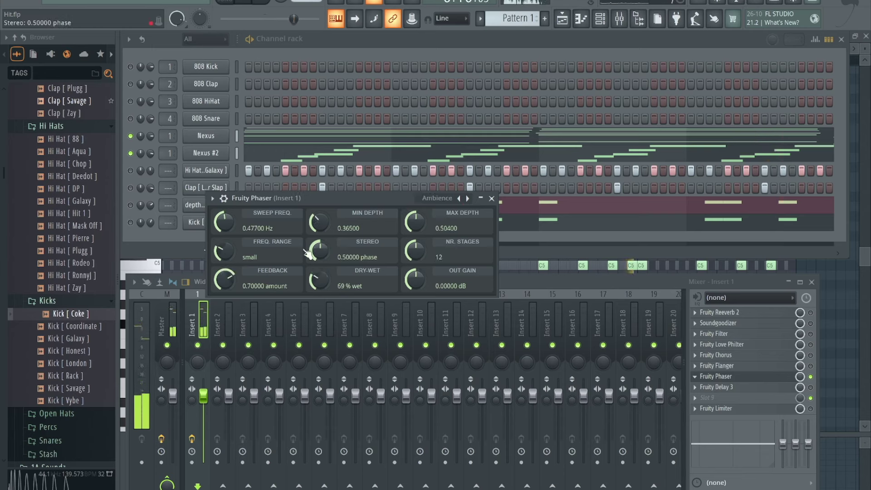
mouse_move(224, 222)
left_mouse_down()
mouse_move(224, 214)
mouse_move(223, 231)
mouse_move(224, 214)
left_mouse_up()
left_click_drag(319, 279, 319, 291)
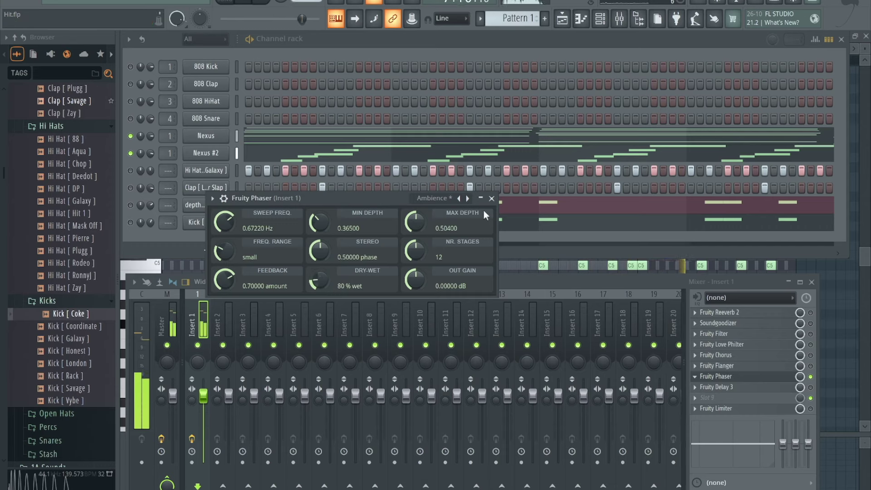
Step: Step to Aqua Bright, save the project, load Aqua Nice and unmute the hi-hats
left_click(468, 198)
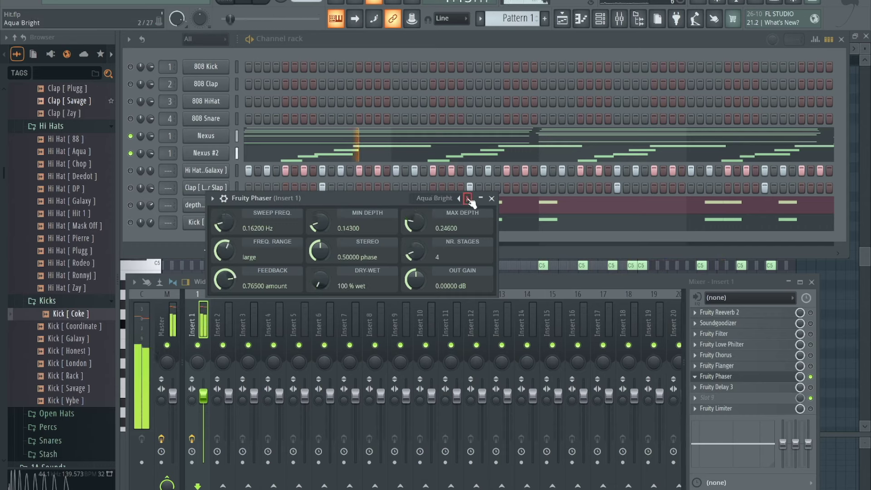
key("ctrl+s")
left_click(468, 198)
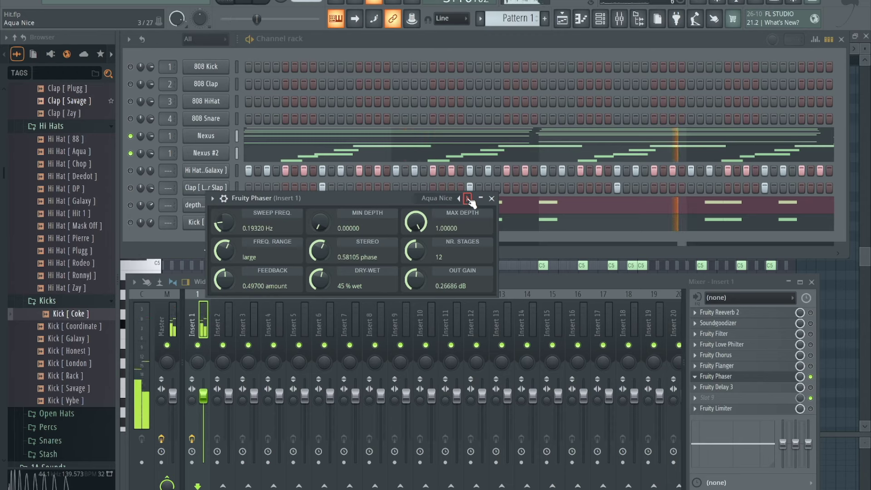
left_click(131, 170)
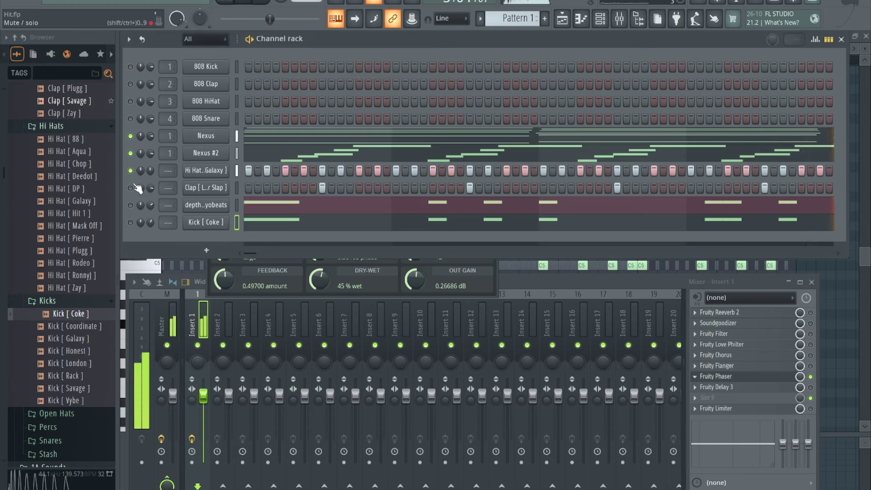
left_click(401, 293)
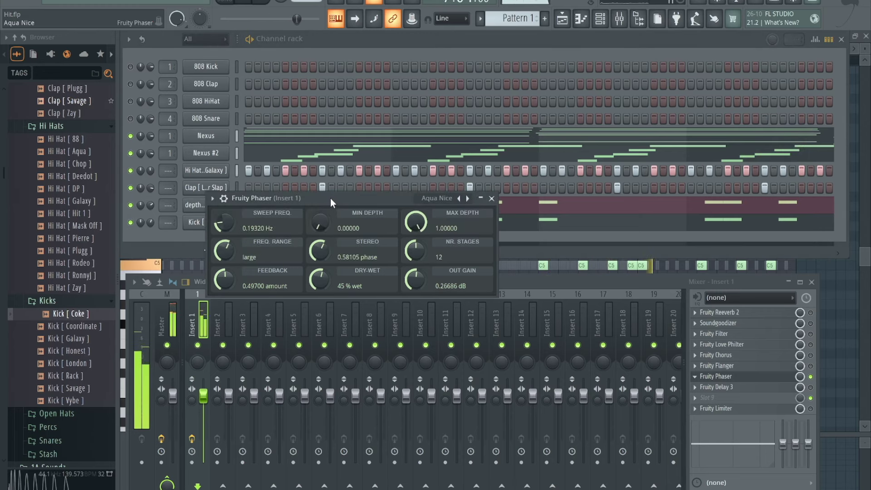
left_click_drag(330, 198, 379, 276)
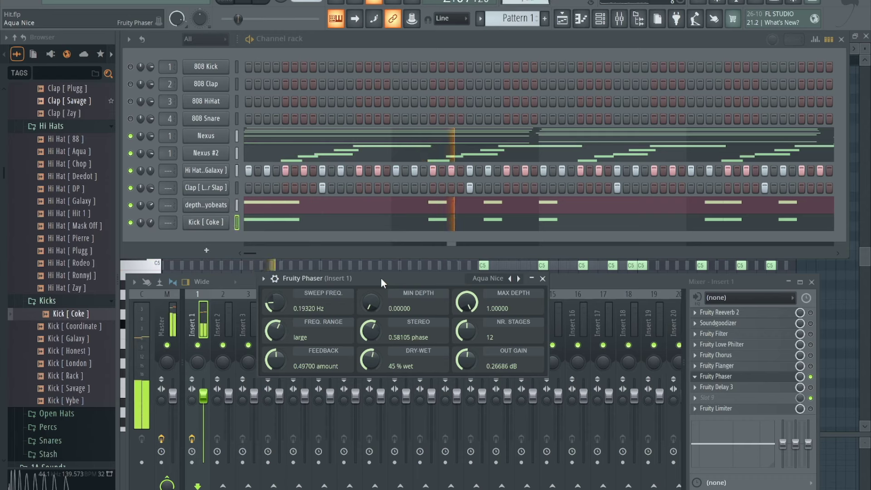
Step: Step the phaser through Deep Fish, Default, Dreamin and Euro Rave to Good Old, then stop playback
left_click(518, 278)
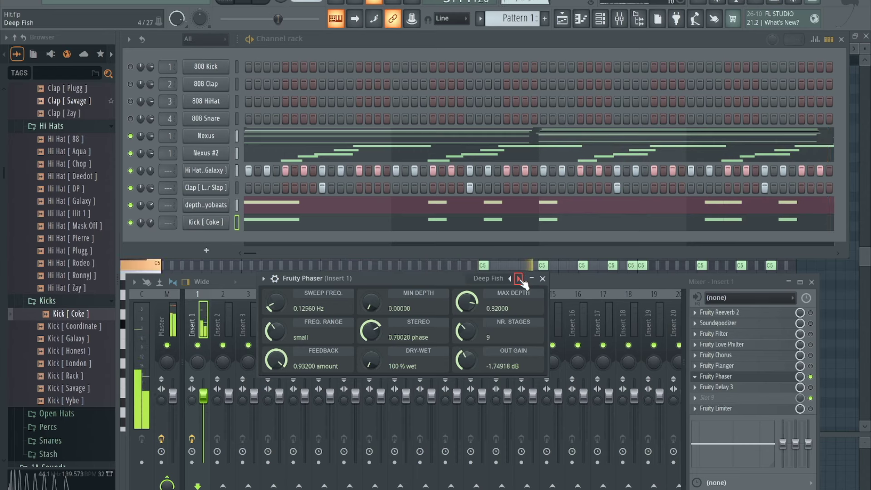
left_click(518, 278)
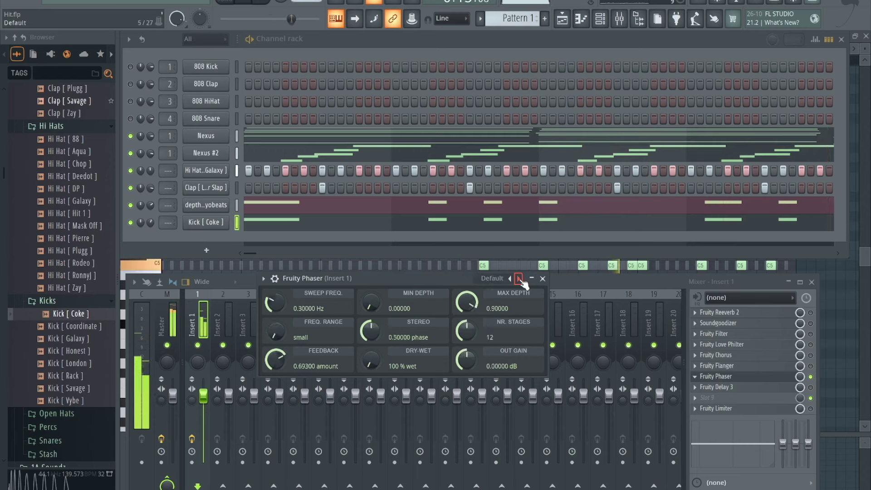
left_click(518, 278)
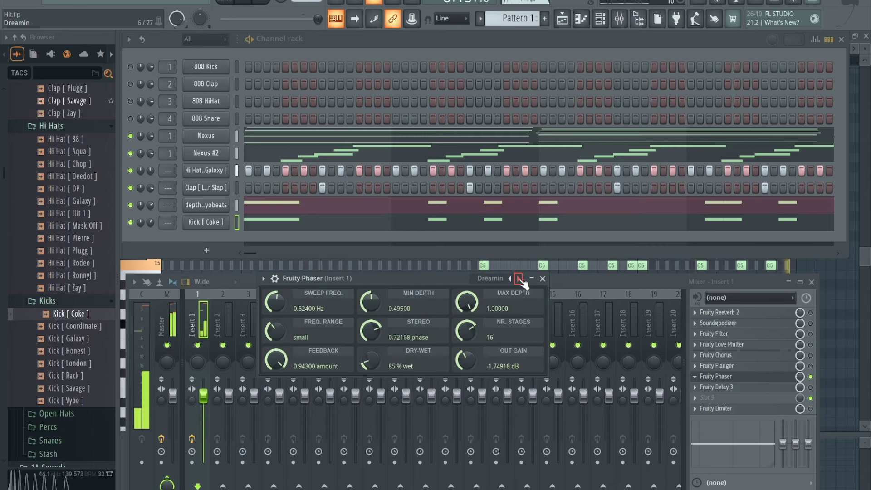
left_click(518, 278)
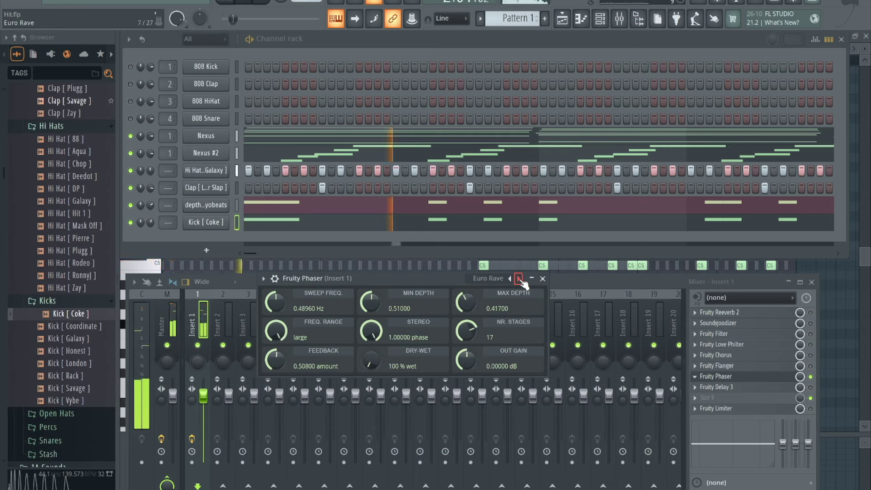
left_click(518, 278)
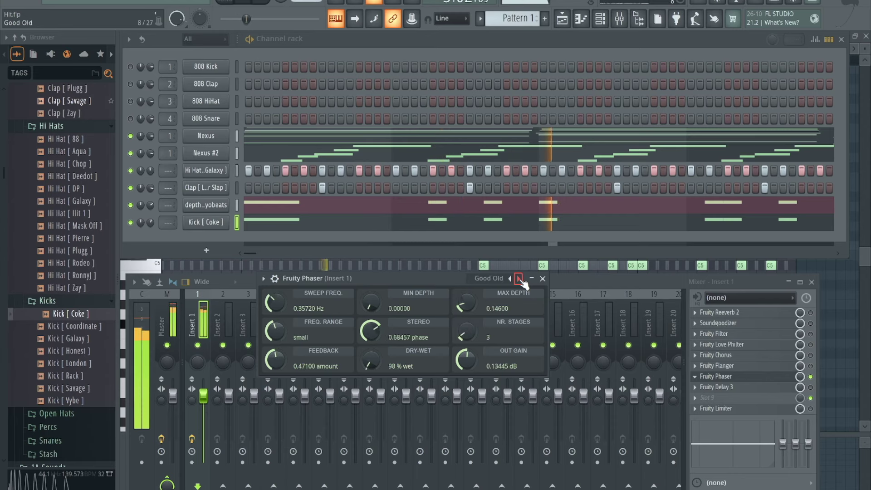
key("space")
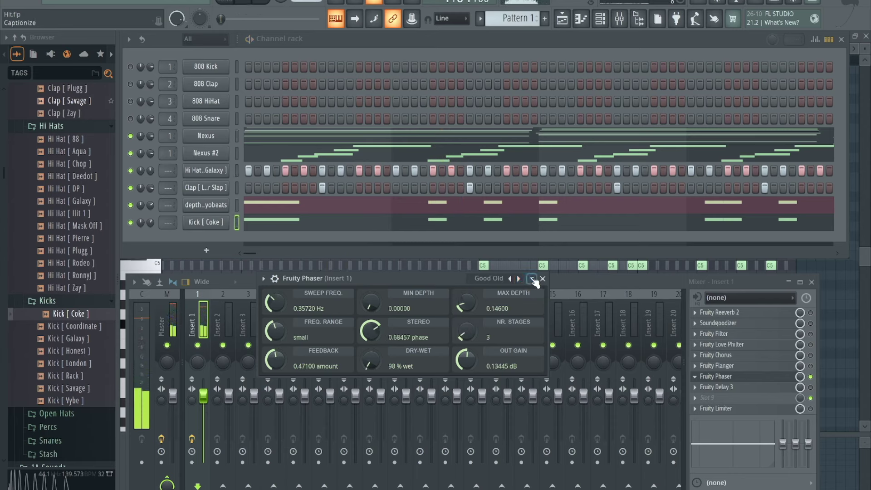
left_click(542, 278)
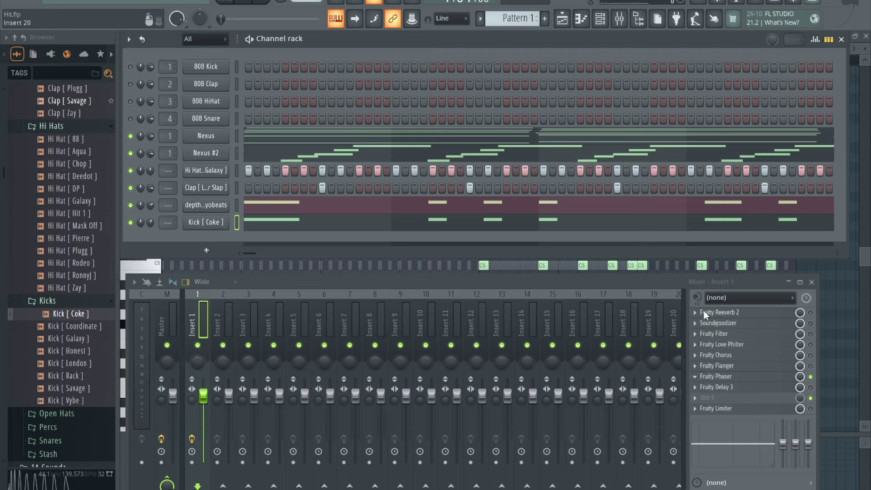
Step: Bypass Fruity Phaser and play only the Nexus and Nexus #2 channels
left_click(810, 377)
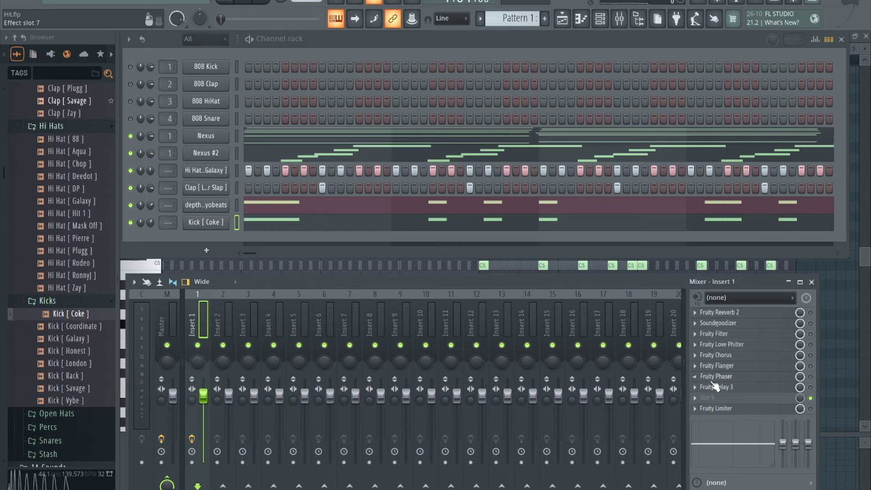
right_click(129, 135)
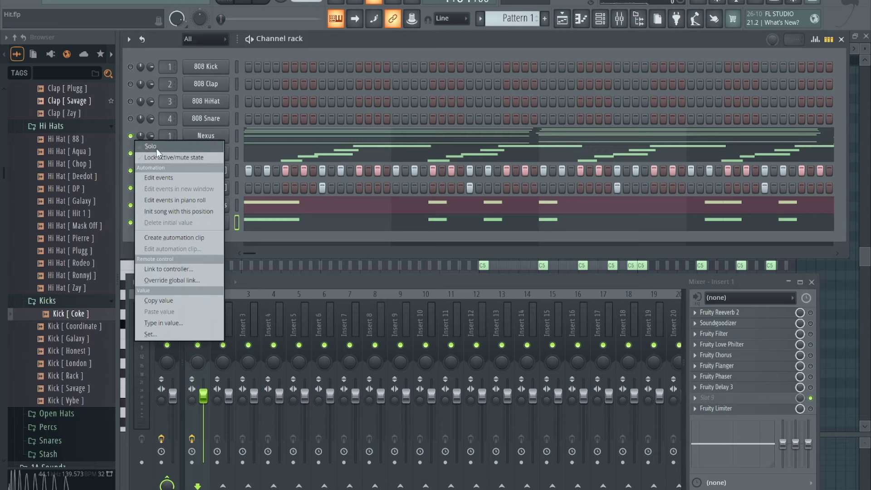
left_click(156, 148)
left_click(134, 153)
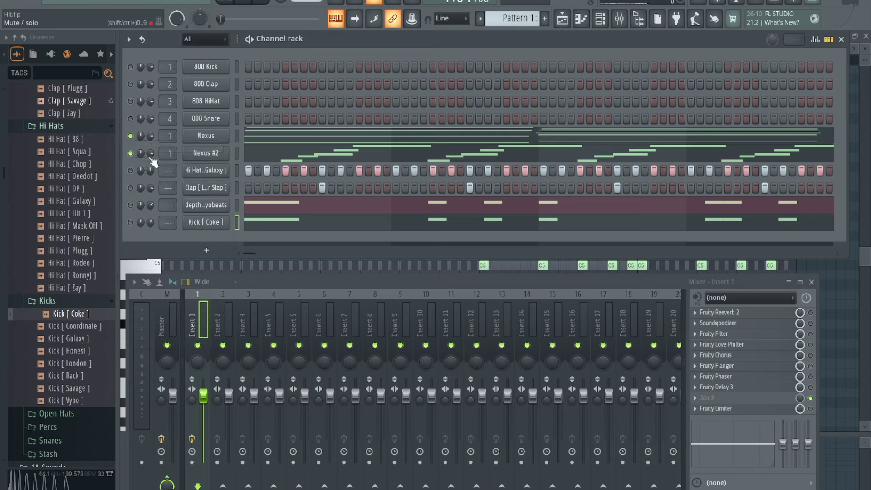
Step: Enable Fruity Delay 3 on Insert 1, open its settings and start playback
left_click(810, 387)
left_click(775, 388)
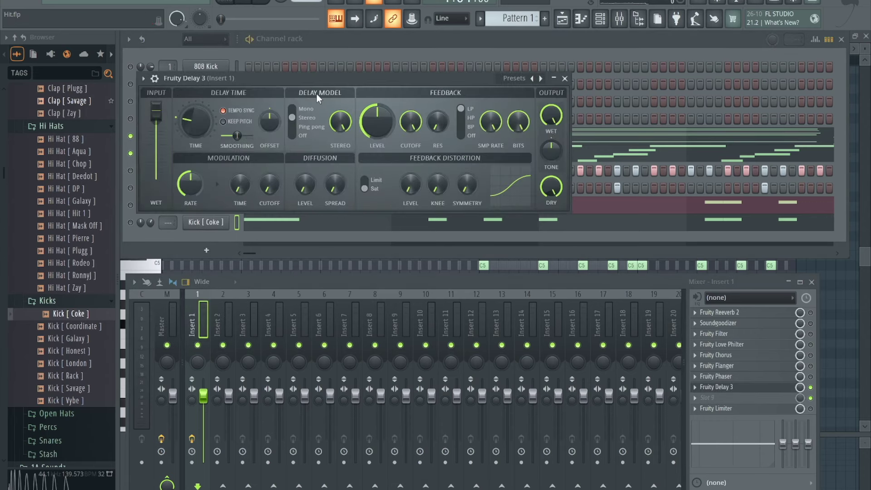
key("space")
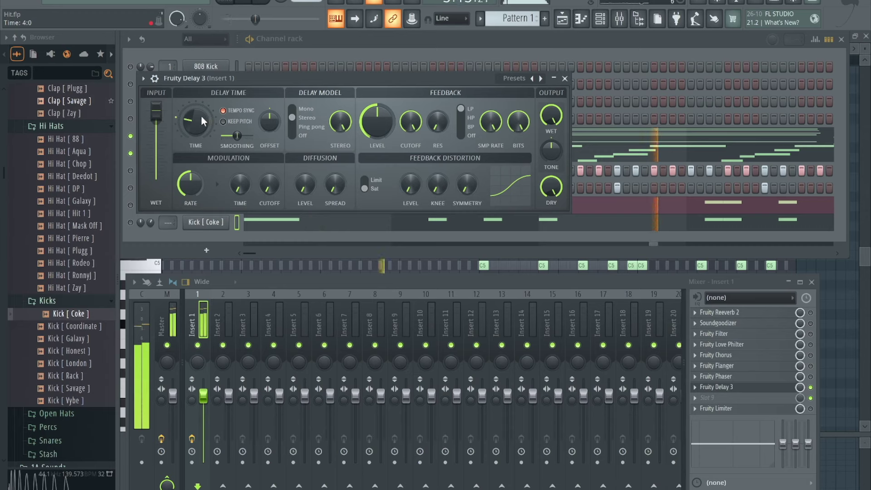
Step: Raise the delay time from 4:0 to 6:0, restart playback, and turn on Keep pitch
left_click_drag(200, 116, 201, 110)
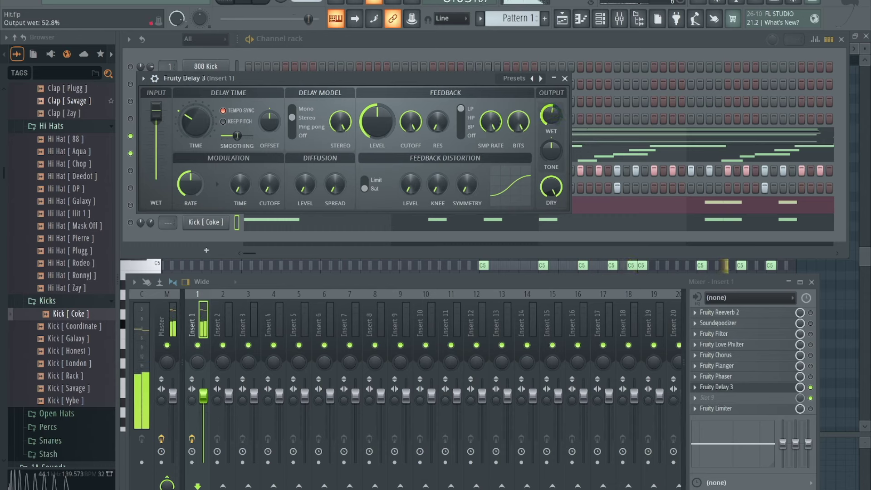
mouse_move(196, 121)
left_mouse_down()
mouse_move(195, 113)
mouse_move(192, 120)
left_mouse_up()
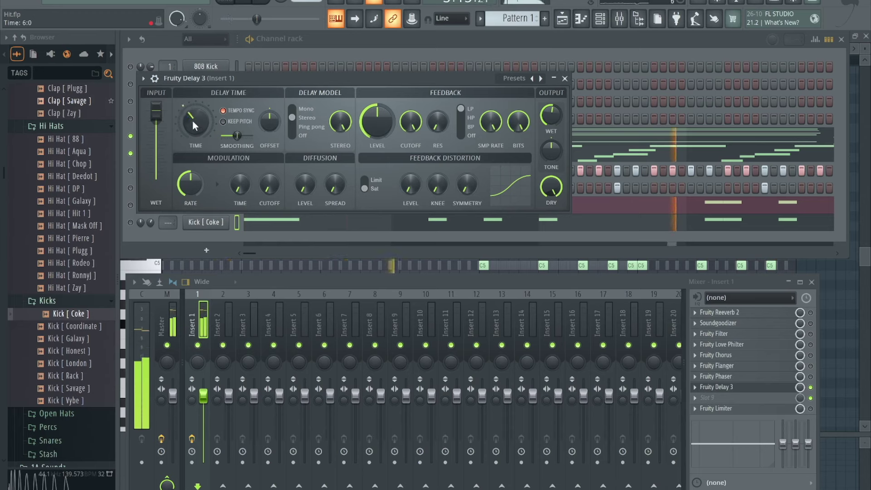
key("space")
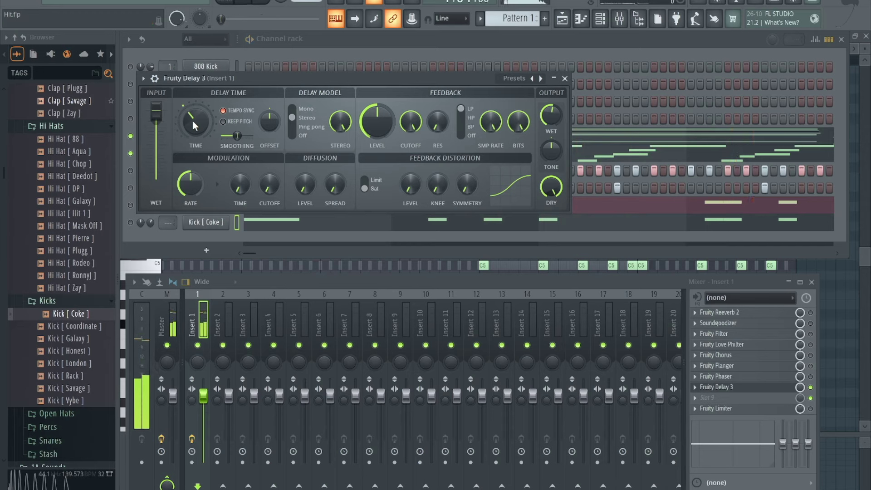
key("space")
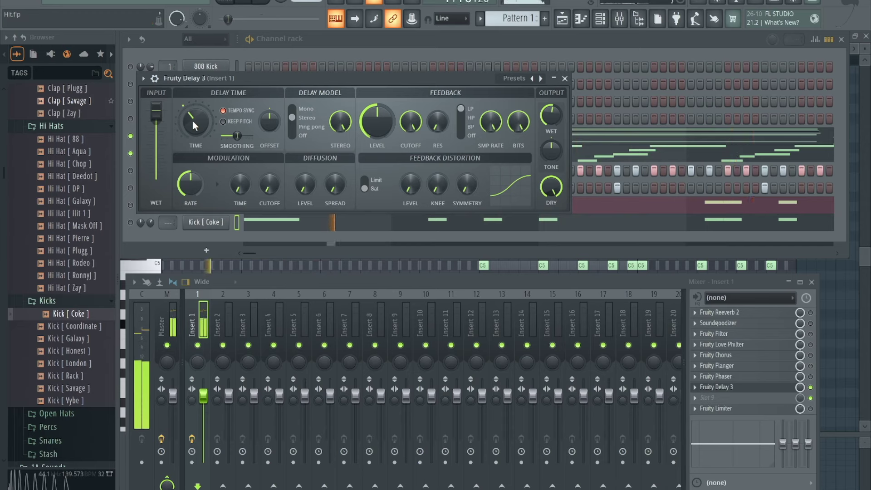
left_click(224, 122)
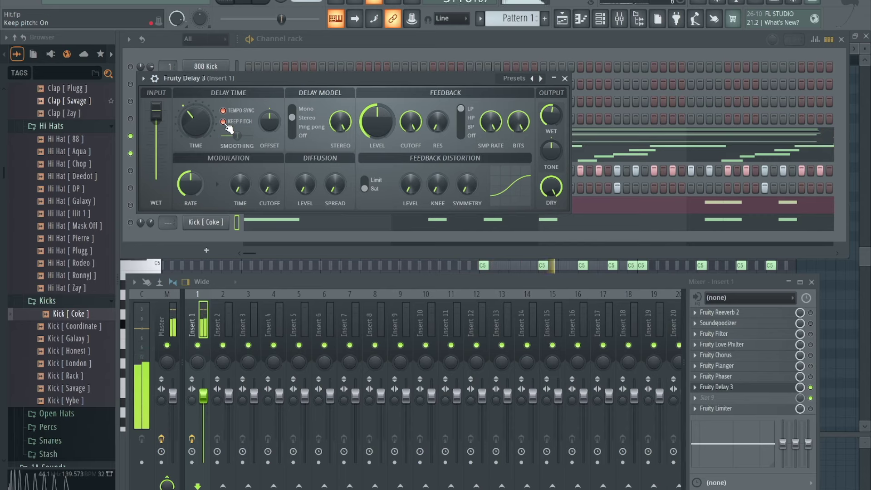
Step: Set the delay model to Ping pong with 72.8% wet output, and unmute the hi-hats
left_click(298, 130)
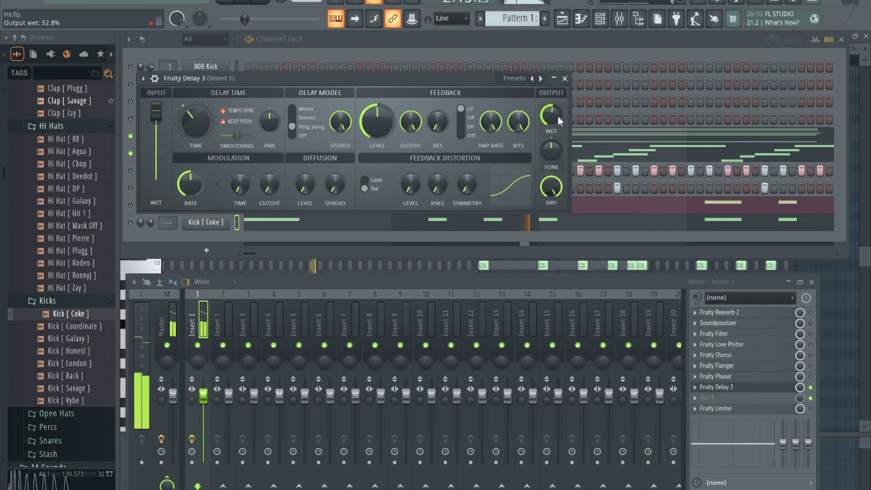
mouse_move(556, 116)
left_mouse_down()
mouse_move(557, 99)
mouse_move(556, 115)
left_mouse_up()
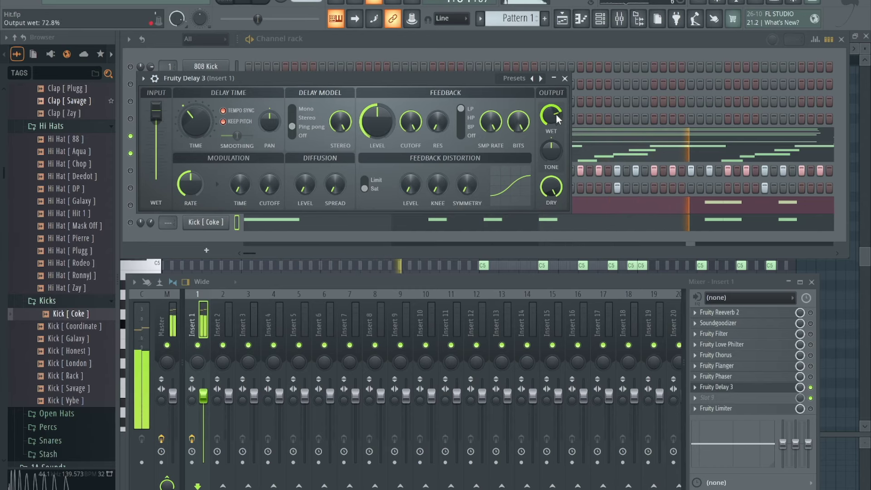
left_click_drag(314, 73, 489, 46)
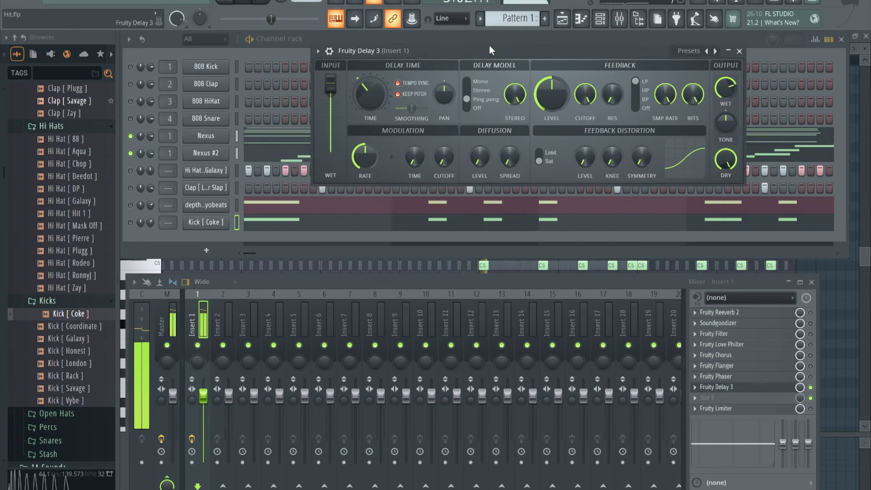
left_click(130, 171)
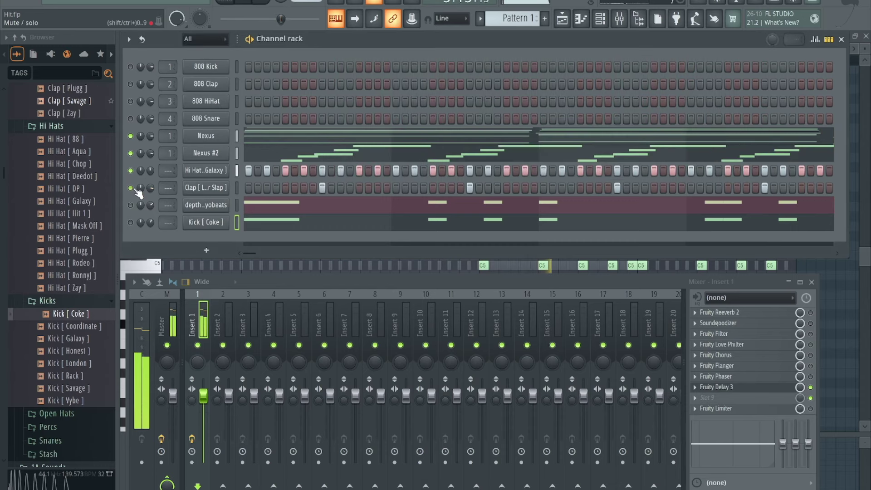
Step: Unmute the Kick [ Coke ] channel and reopen Fruity Delay 3 from Insert 1's effects
left_click(131, 222)
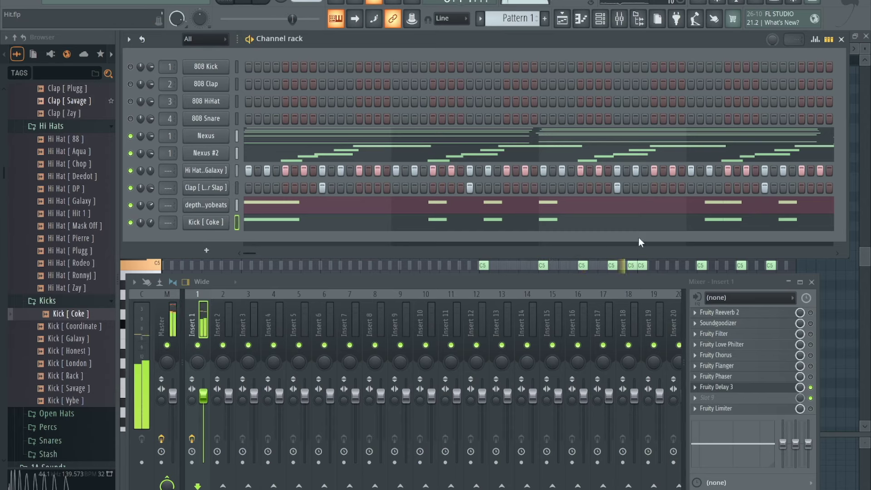
left_click(725, 387)
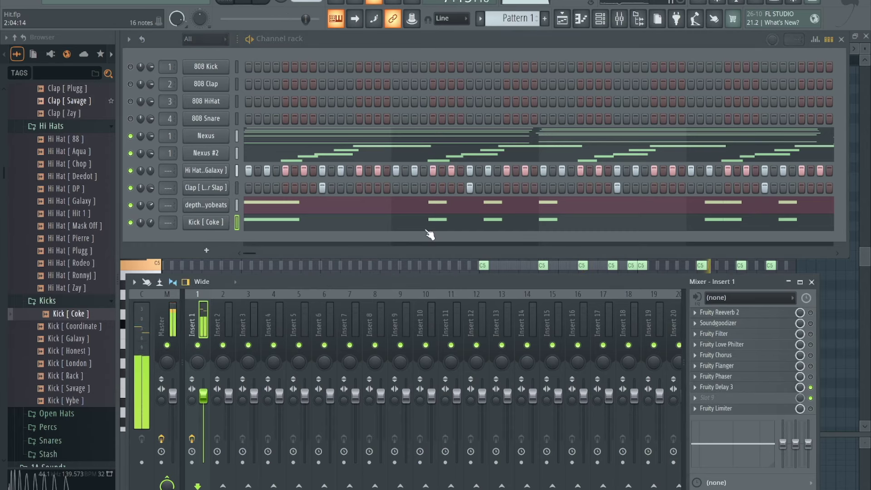
left_click(716, 387)
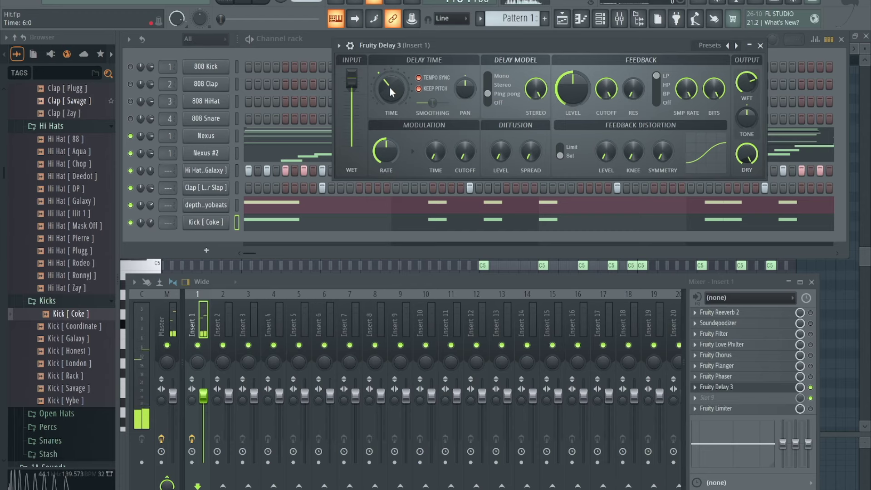
Step: With the beat playing, set Fruity Delay 3's time to 8:0, output wet to about 48.3% and input wet to 64.2%
left_click_drag(389, 86, 389, 80)
key("space")
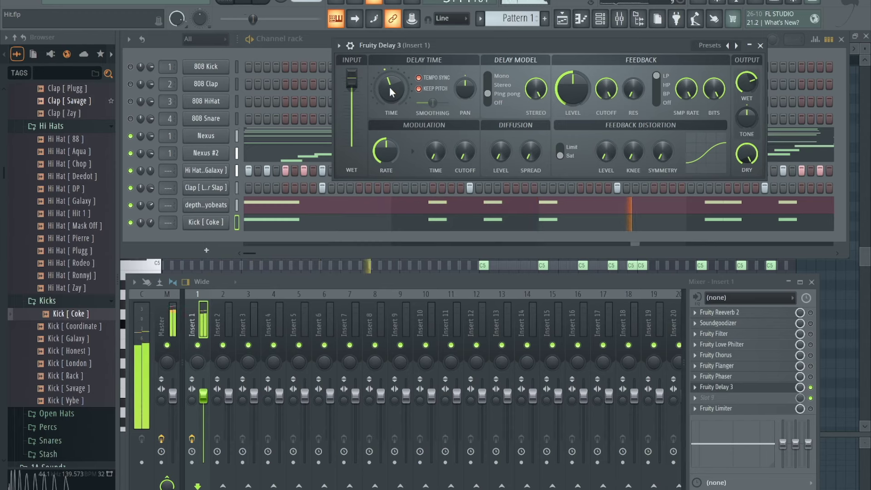
left_click_drag(388, 85, 388, 85)
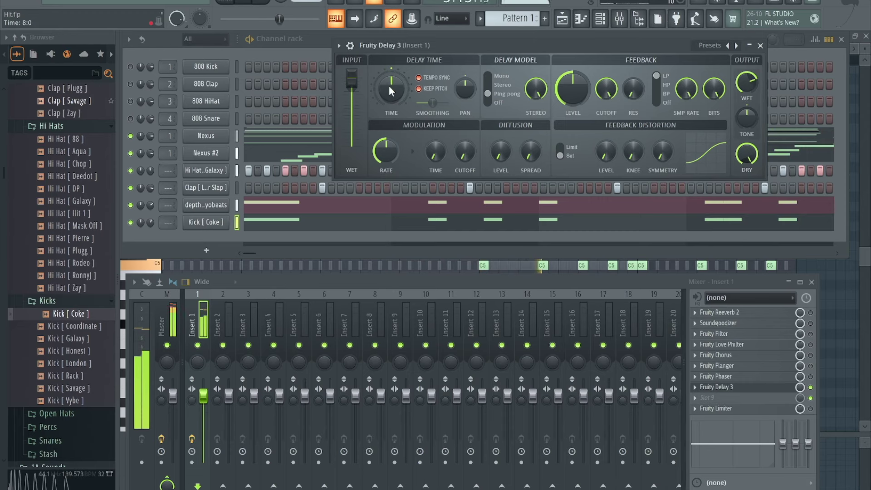
left_click_drag(746, 82, 746, 86)
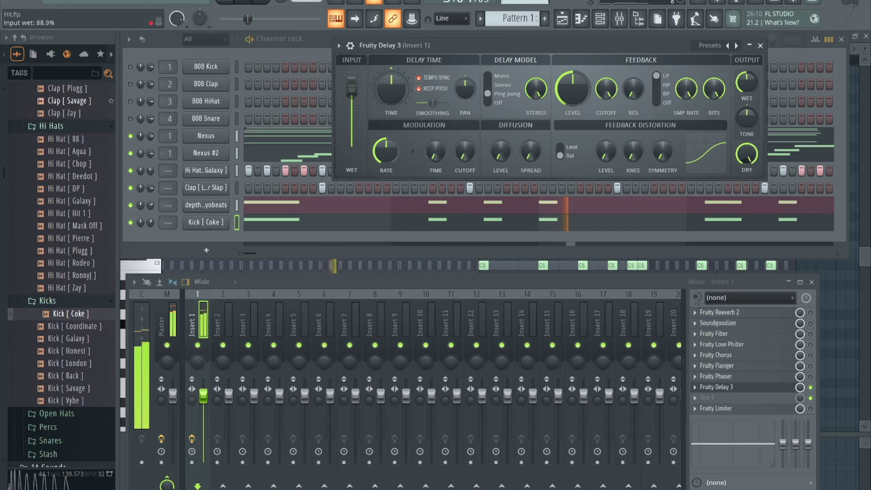
left_click_drag(352, 78, 352, 105)
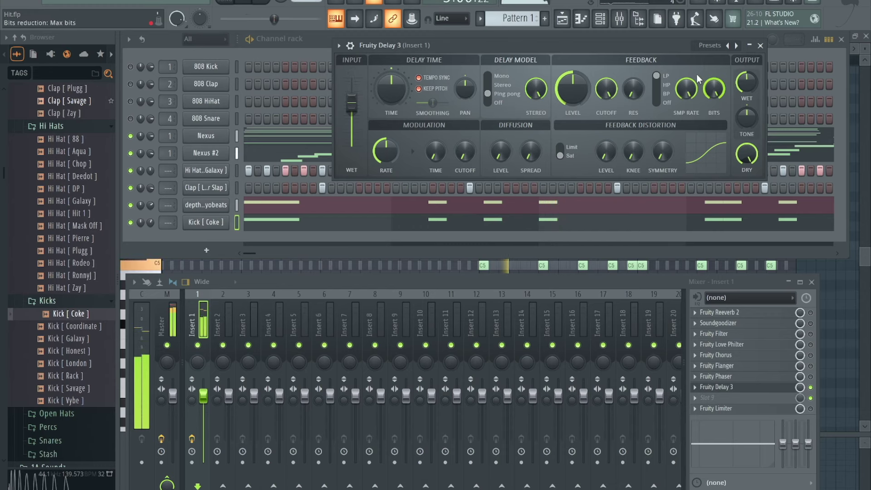
Step: Audition the Bandpass, Chorus, Default and Diffused delay presets, keep Diffused, and close the delay window
left_click(735, 45)
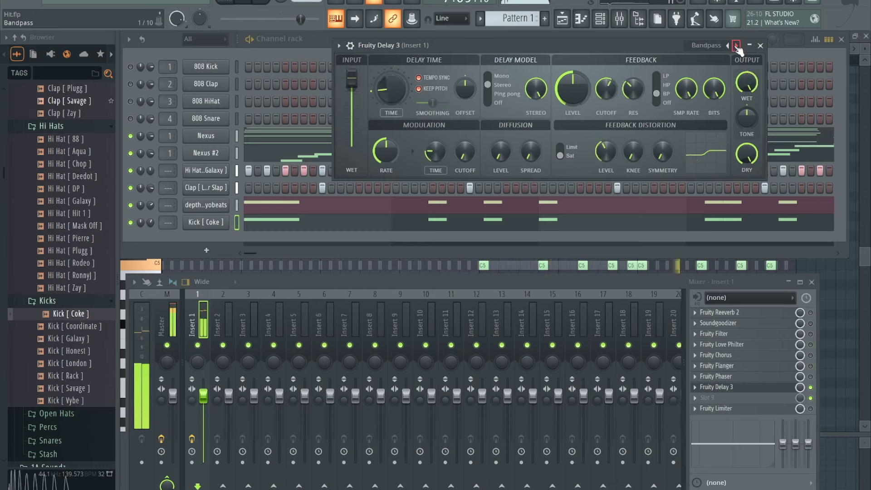
left_click(736, 45)
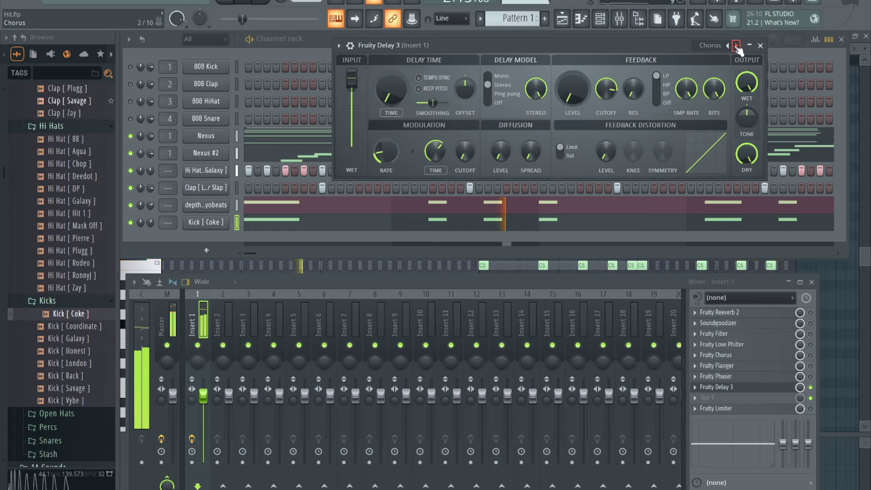
left_click(736, 46)
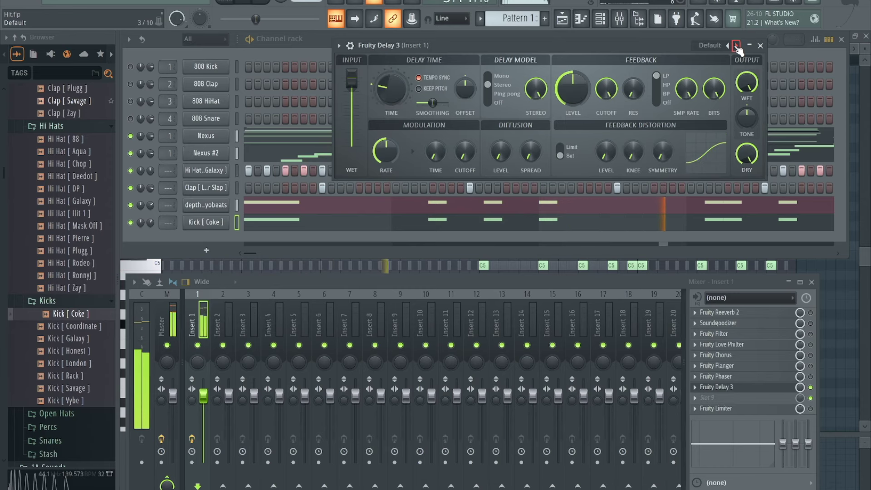
left_click(736, 45)
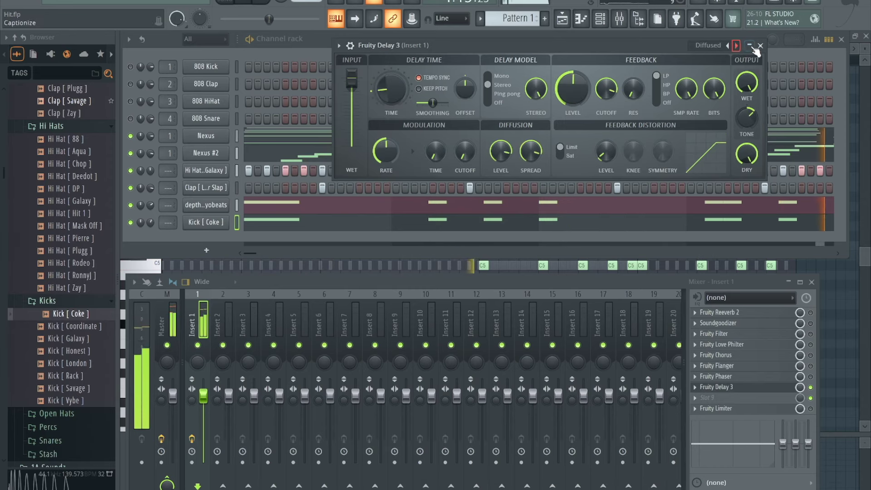
left_click(759, 45)
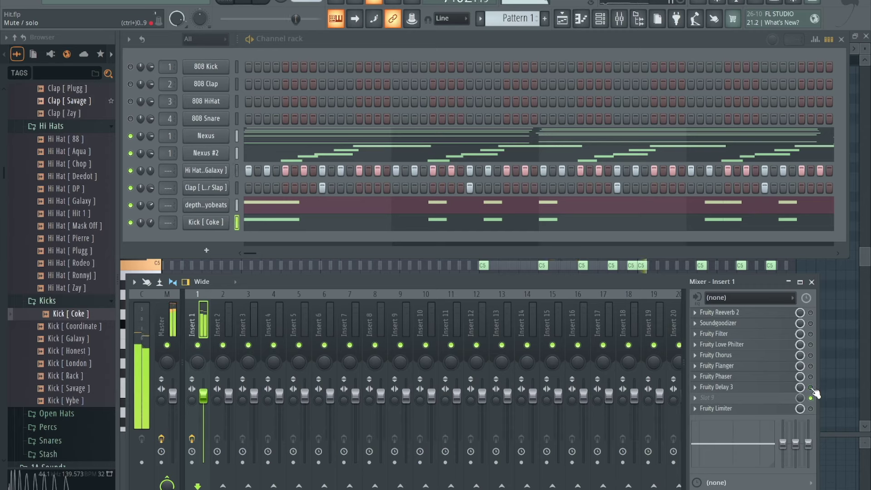
Step: Open the plugin selection list for Insert 1's empty effect slot 9
left_click(703, 399)
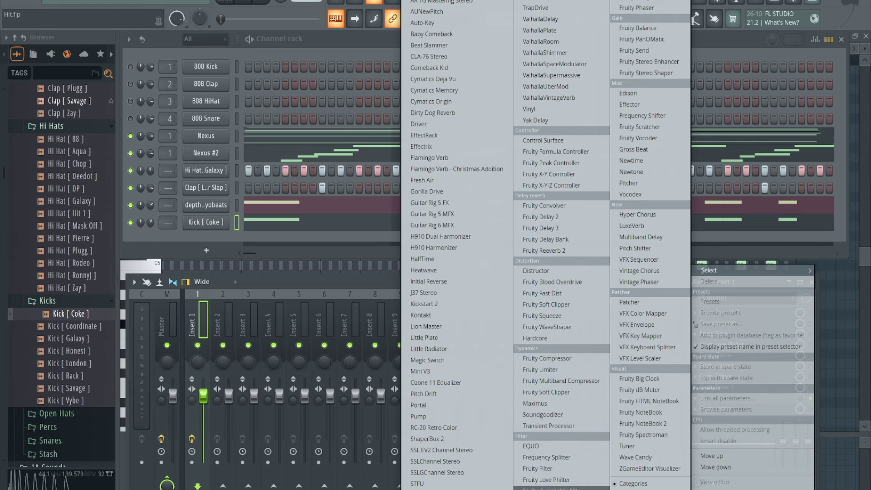
Step: Load Fruity Parametric EQ 2 and cut lows to about 205 Hz at -18 dB and highs near 3971 Hz
left_click(547, 488)
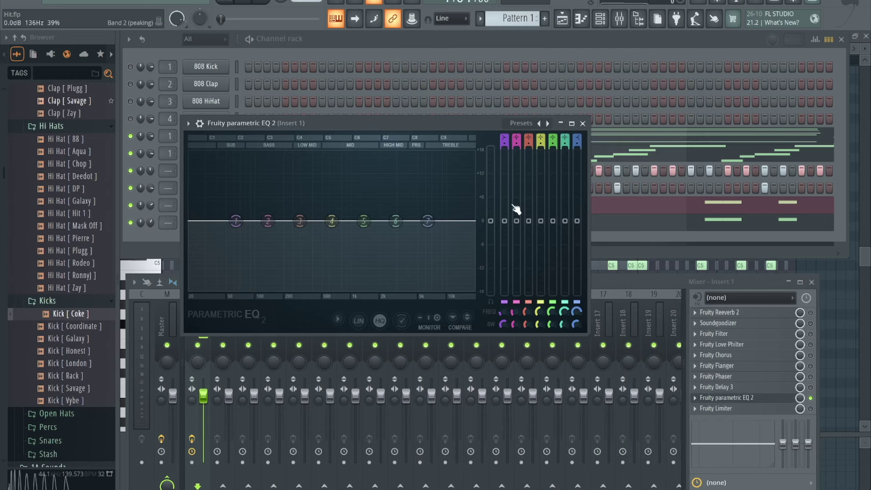
left_click_drag(434, 121, 574, 58)
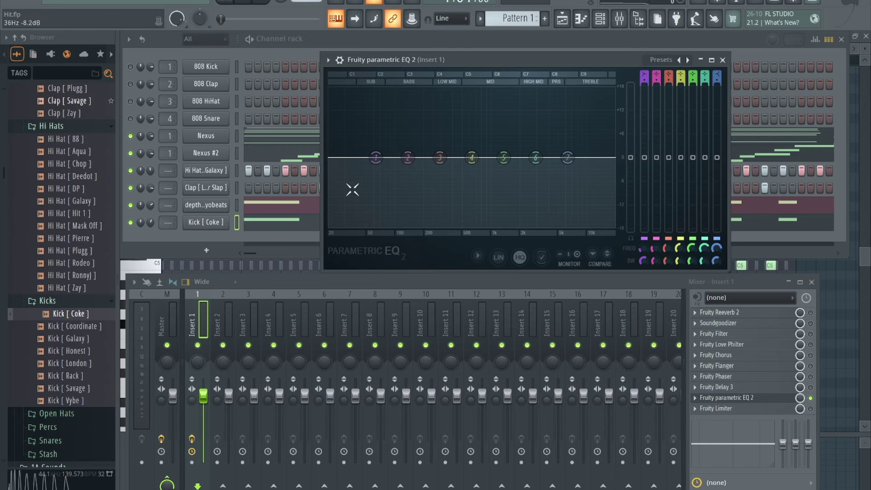
left_click_drag(376, 157, 378, 192)
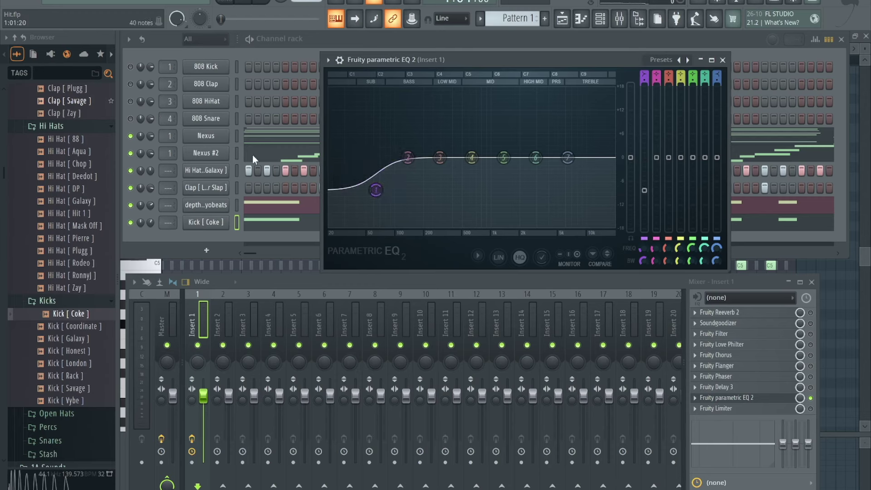
key("space")
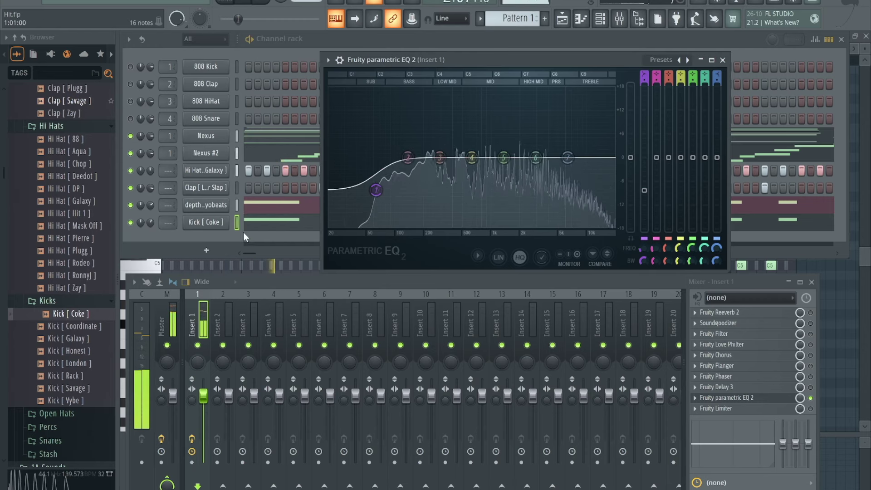
left_click_drag(375, 189, 437, 225)
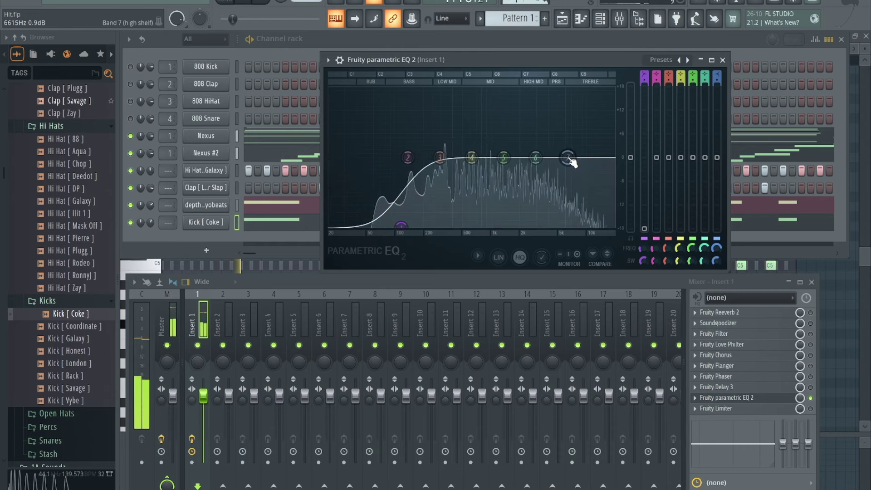
left_click_drag(536, 157, 573, 173)
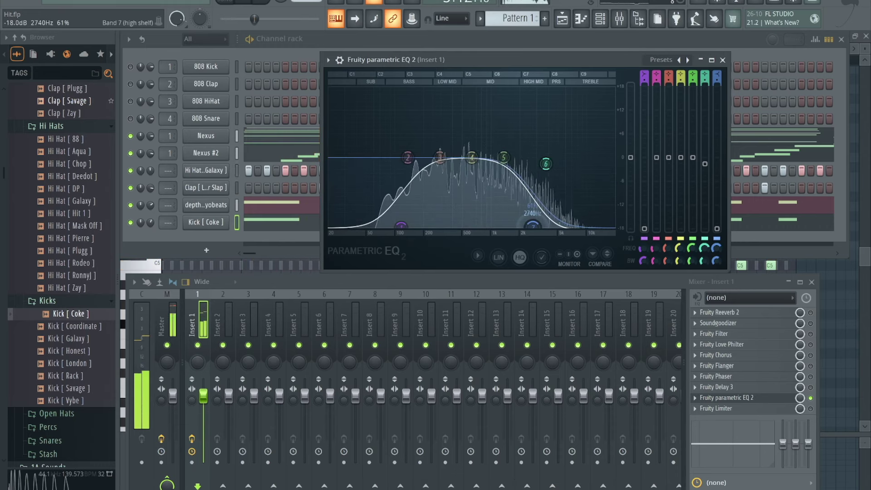
left_click_drag(533, 225, 534, 226)
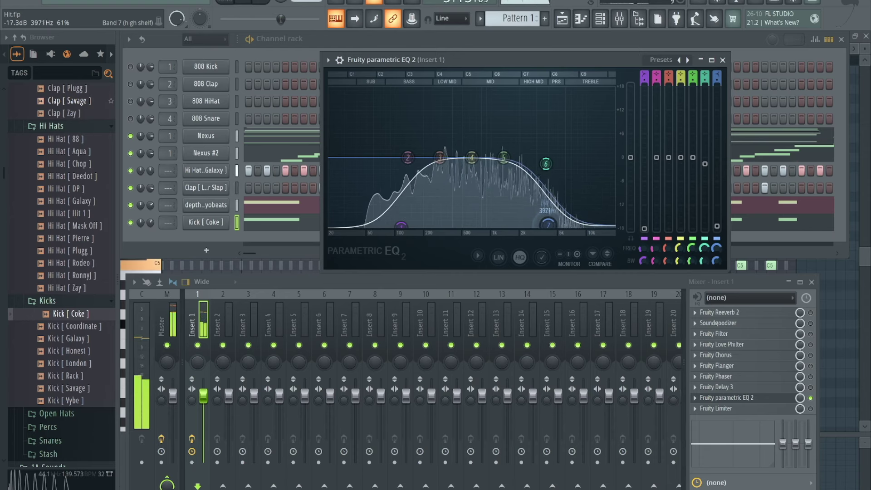
Step: Refine the EQ's low cut to about 110 Hz and high cut to about 5376 Hz, then bypass the EQ to compare
left_click_drag(529, 226, 494, 225)
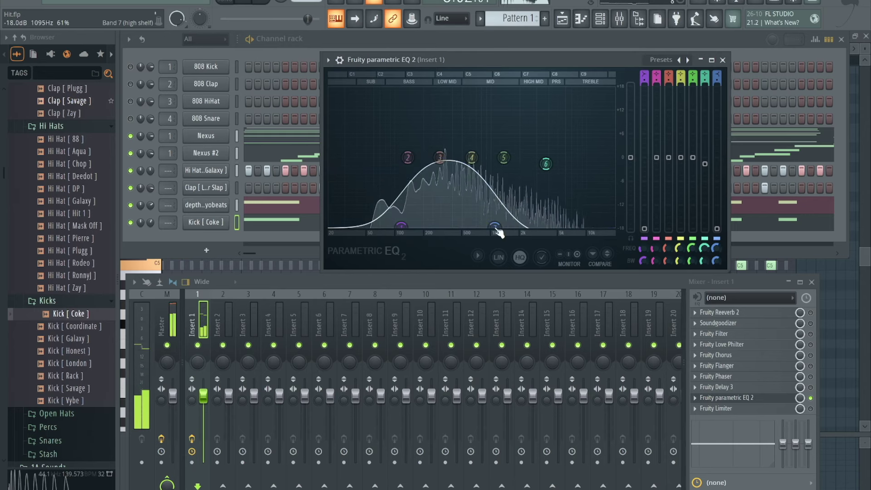
left_click_drag(403, 231, 388, 231)
left_click_drag(494, 225, 542, 230)
left_click_drag(389, 227, 403, 233)
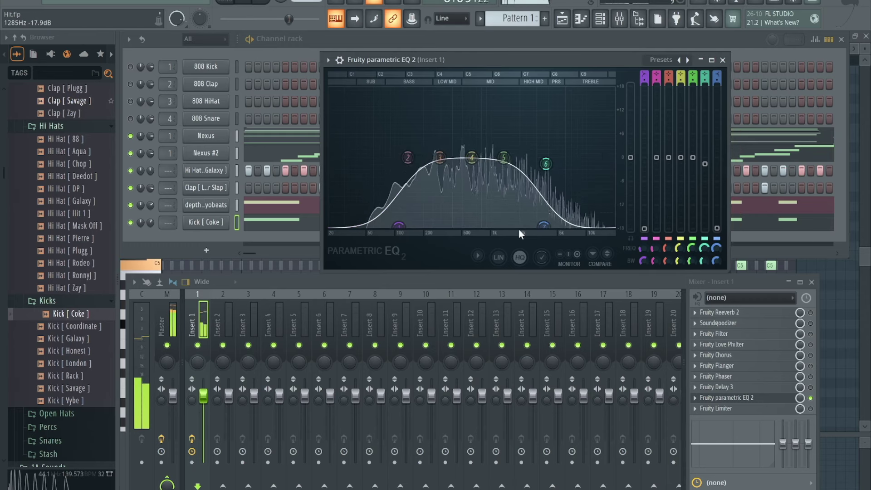
left_click_drag(543, 227, 565, 230)
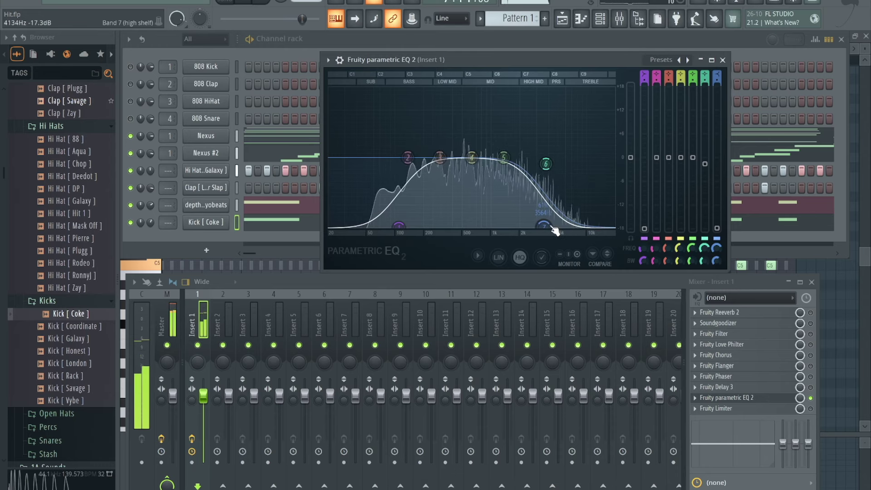
left_click(810, 397)
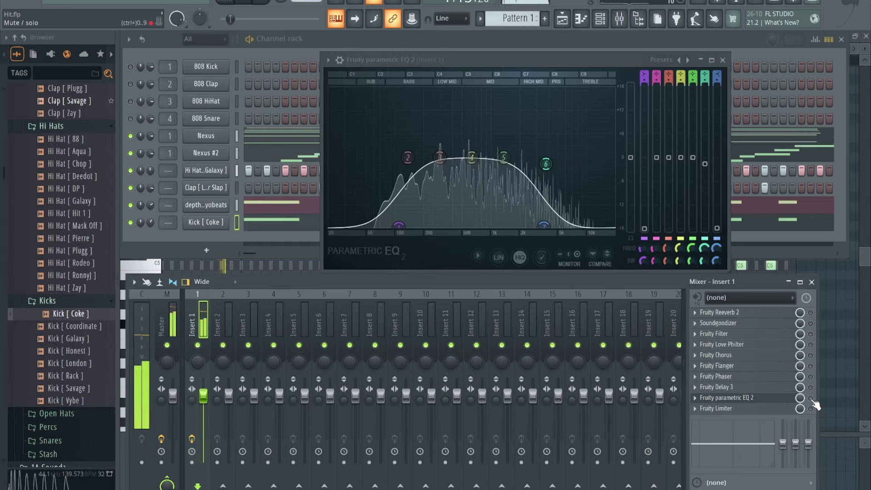
left_click(810, 397)
Step: Raise the EQ's high roll-off further, dip band 5 to -1.0 dB, and move the EQ window lower left
left_click_drag(543, 226, 557, 228)
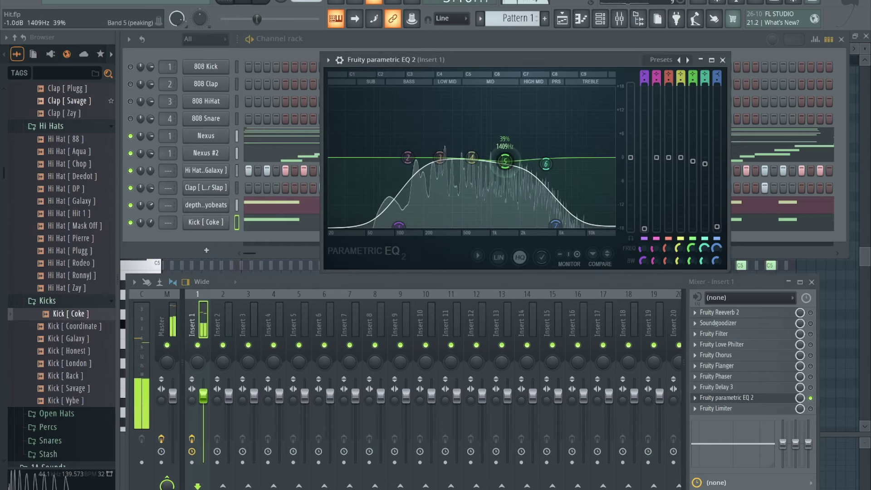
left_click_drag(505, 158, 509, 165)
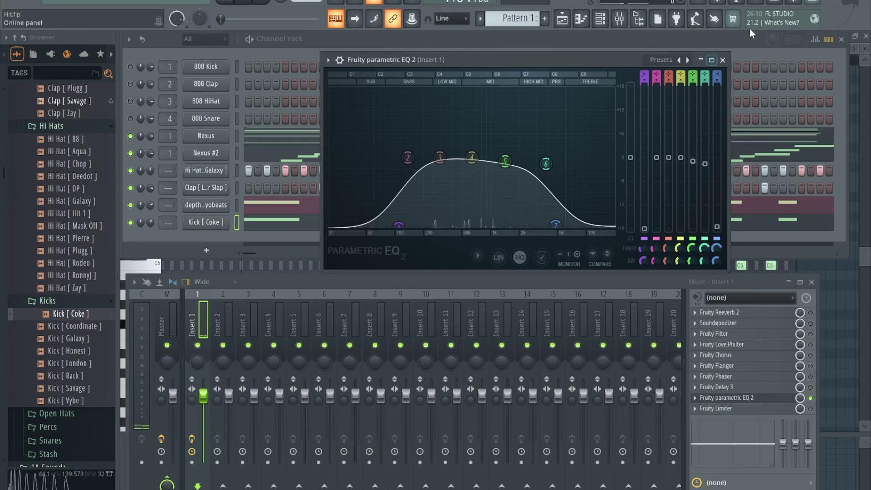
left_click_drag(599, 56, 434, 48)
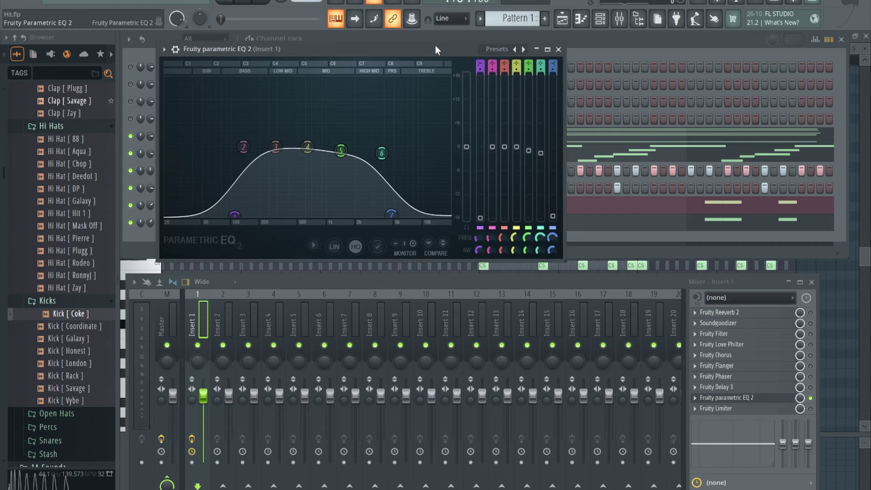
Step: Open the Delay 3, Phaser, Flanger and Soundgoodizer windows and spread the Soundgoodizer and Flanger windows apart
left_click(754, 389)
left_click(750, 376)
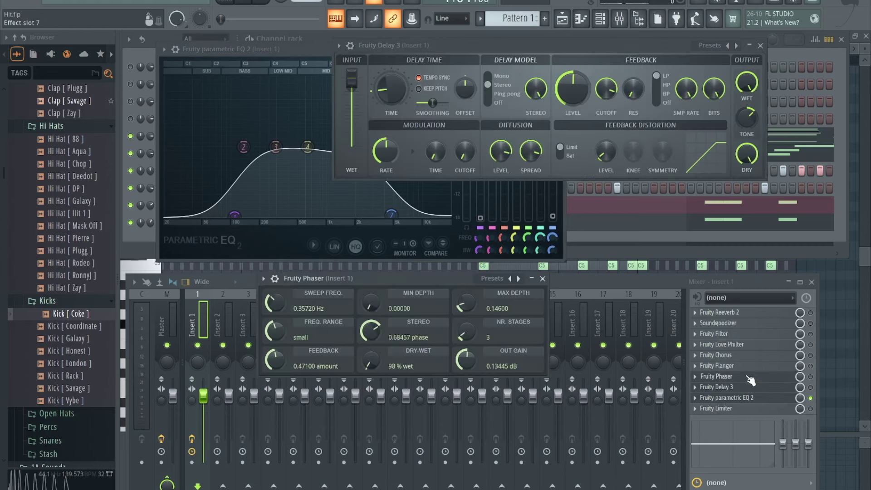
left_click(748, 366)
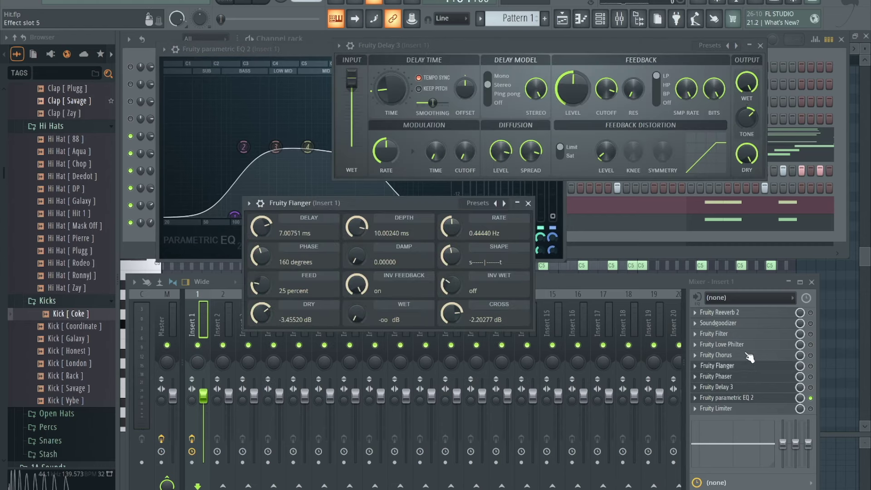
left_click(734, 323)
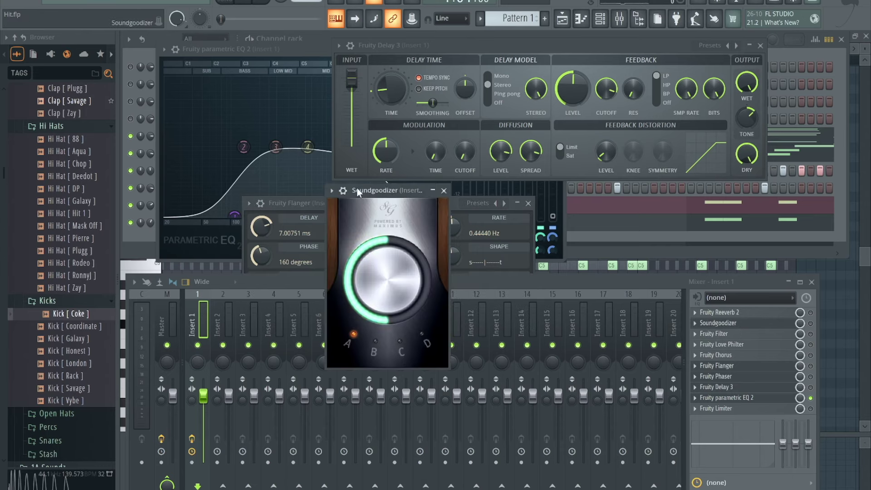
left_click_drag(356, 191, 141, 254)
left_click_drag(316, 204, 443, 284)
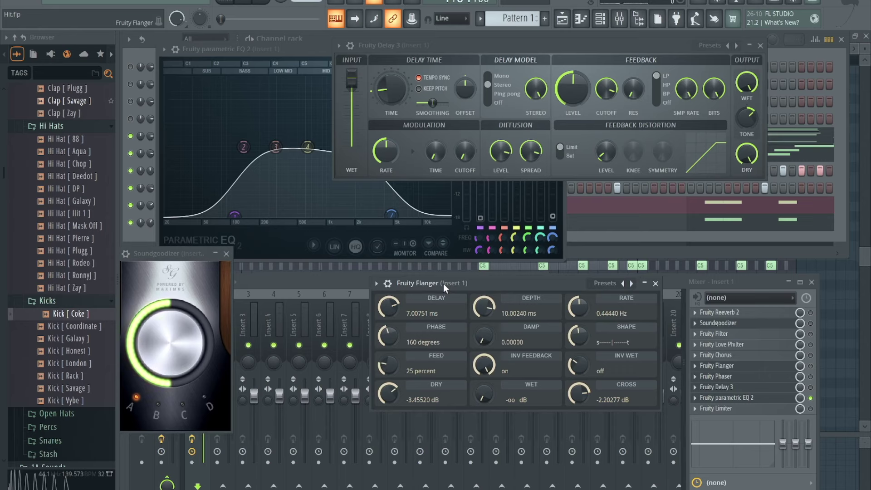